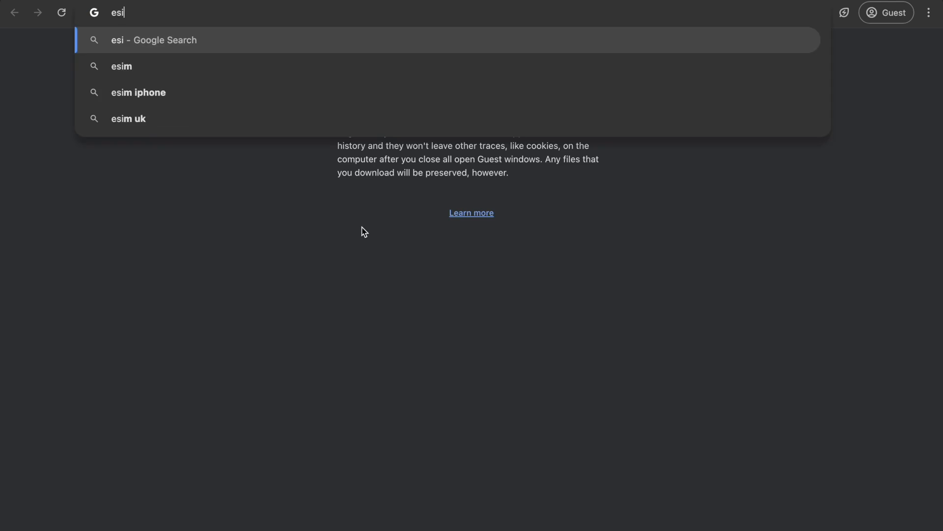
Search Google for 'esic gateway' and open the gateway.esic.gov.in Status result.
text(eway)
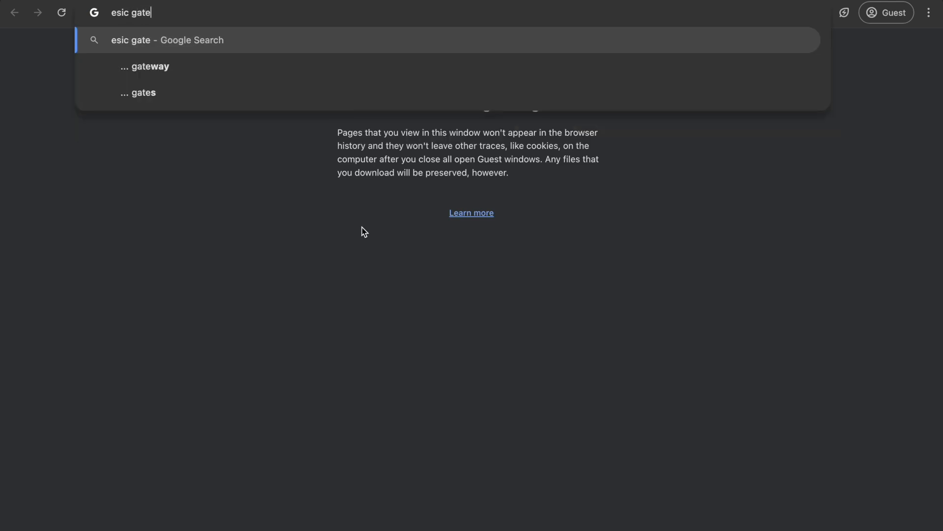
key(Return)
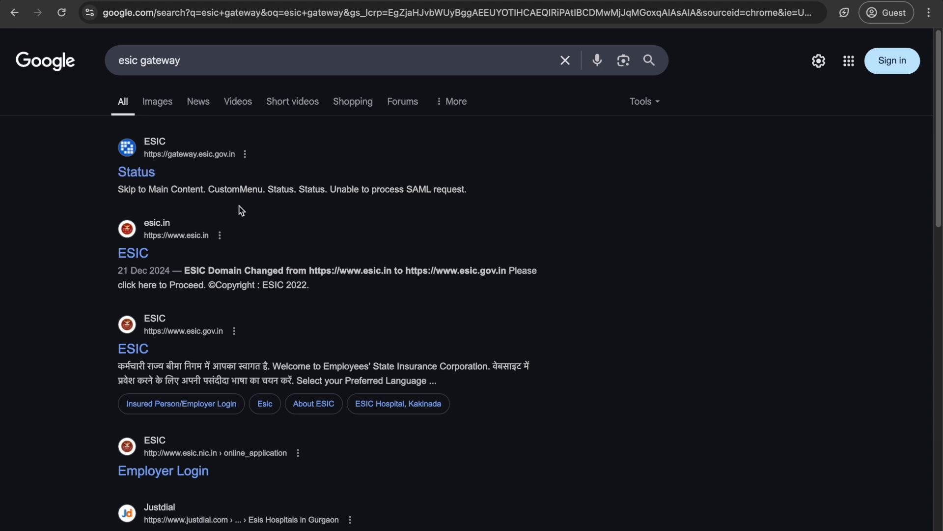
click(135, 172)
Sign in to ESIC Gateway with the user name and account password.
text(manu)
key(Tab)
text(********)
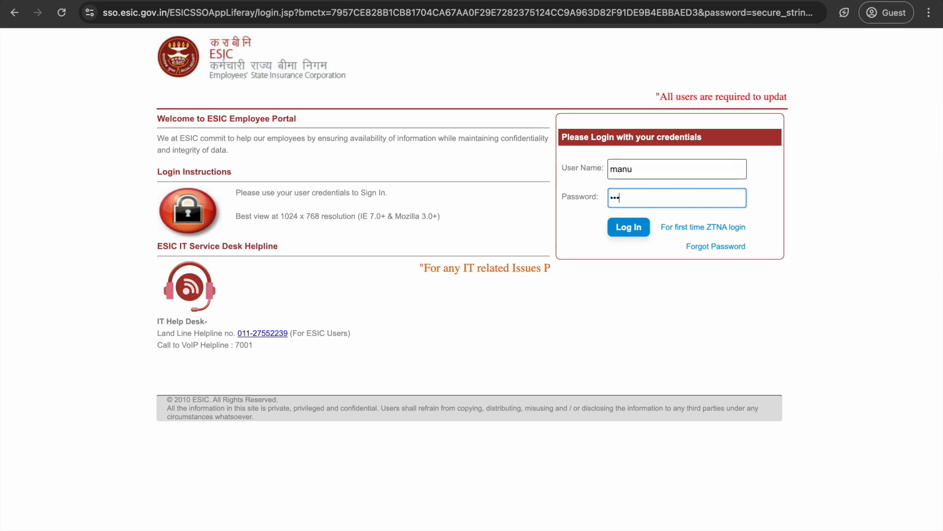
key(Return)
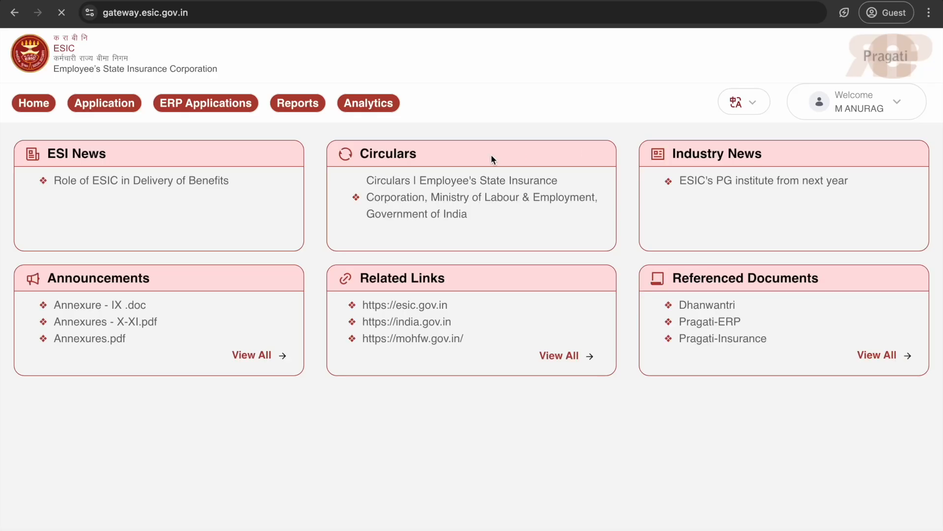
Open the Health Information System for Sanathnagar, TS with the SURGICAL SERVICES facility.
mouse_move(104, 104)
click(135, 162)
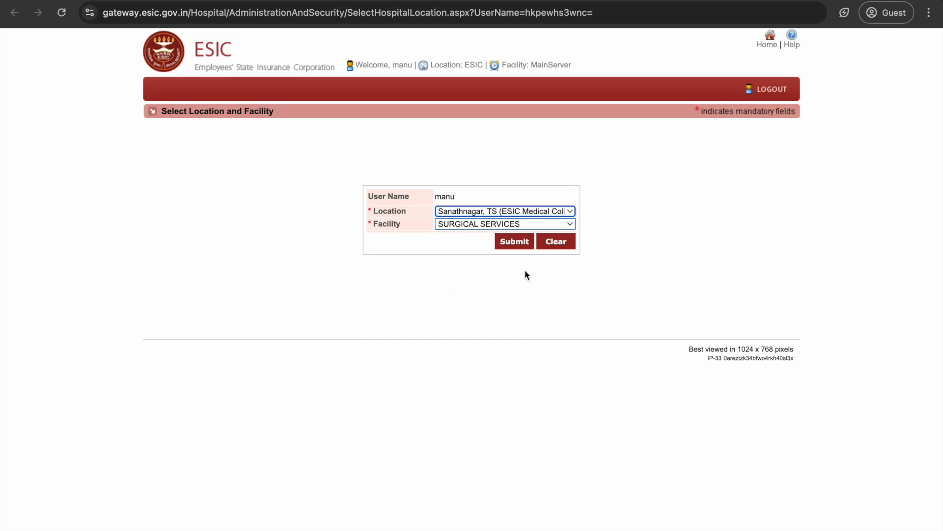
click(516, 244)
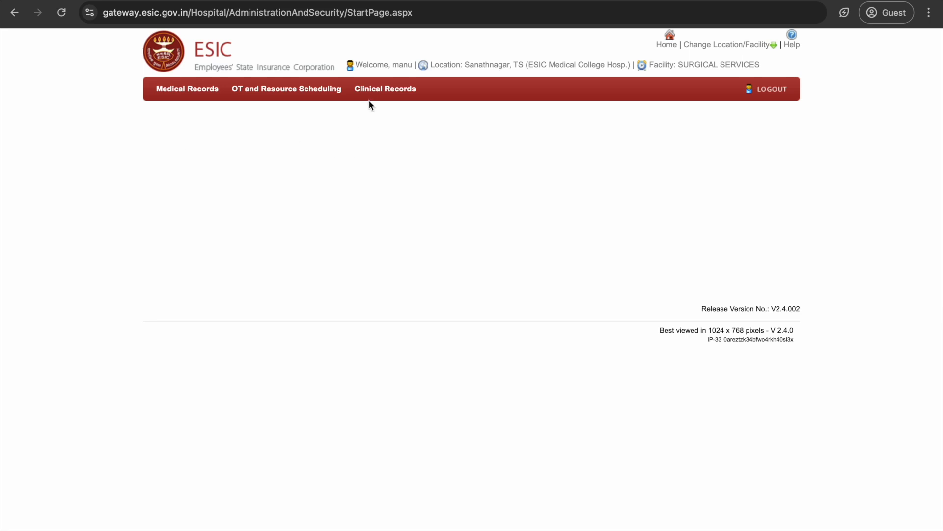
Open Inpatients/Emergency Patients and expand the UNIT-I-SURGERY beds list.
mouse_move(379, 92)
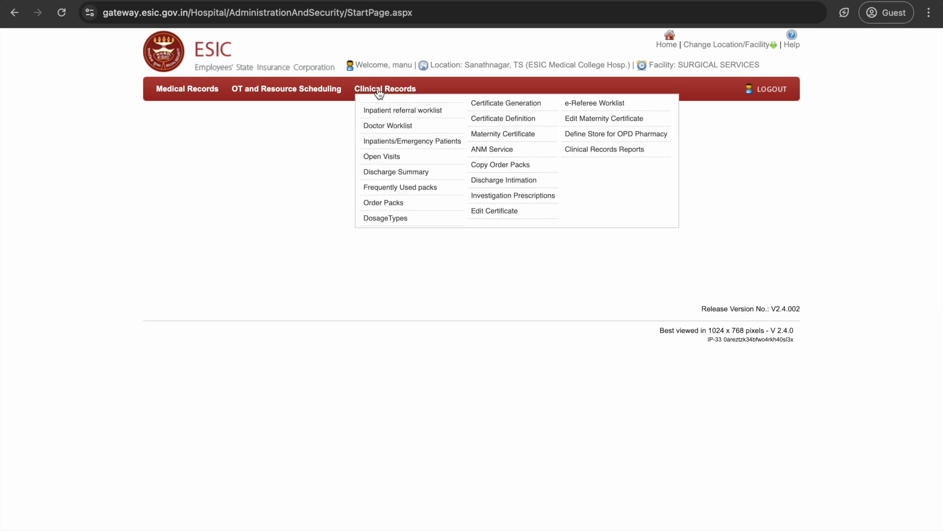
click(415, 142)
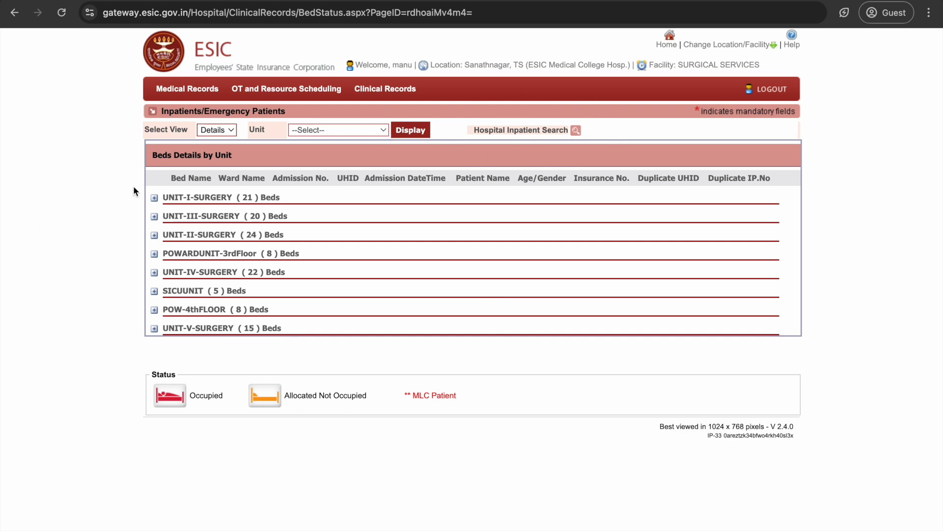
click(154, 198)
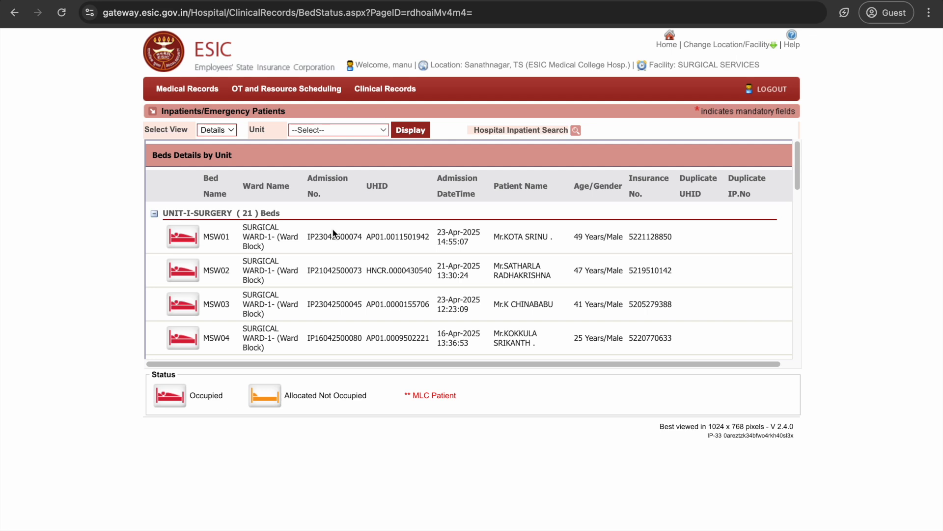
key(super+f)
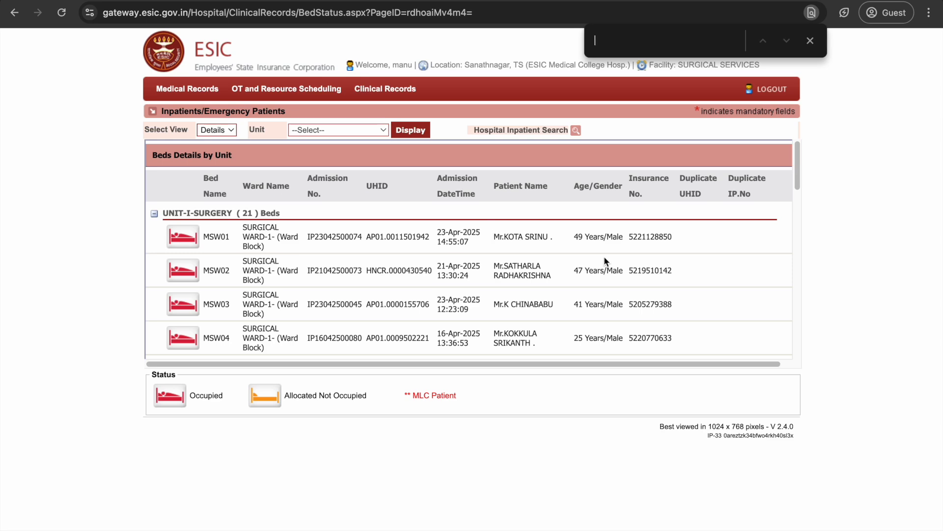
click(810, 41)
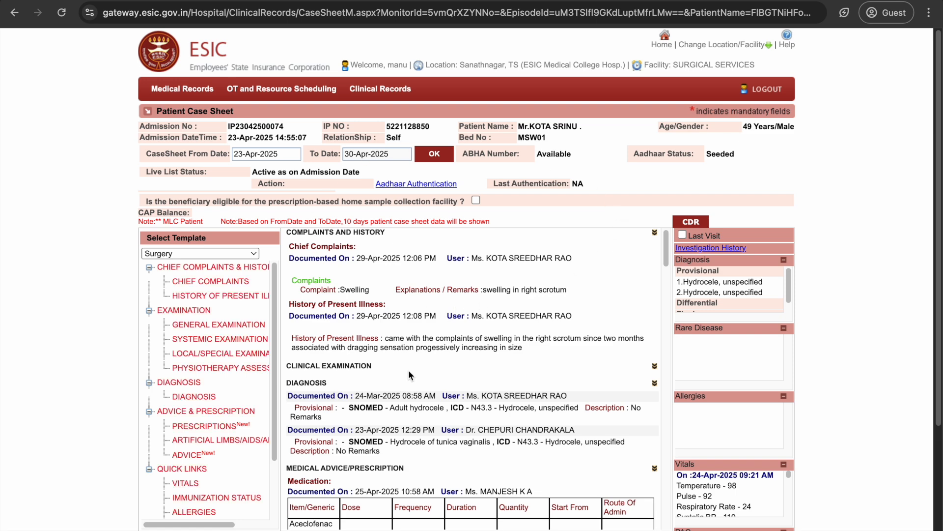
Add a health intervention on Prescriptions: Operations for Hydrocele - Unilateral.
click(217, 427)
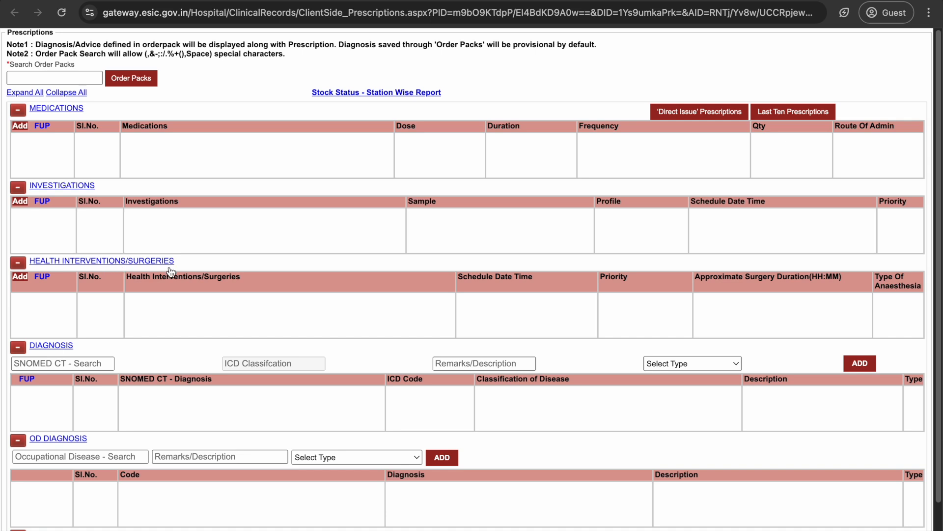
click(20, 277)
click(320, 177)
text(hydrocele)
click(394, 173)
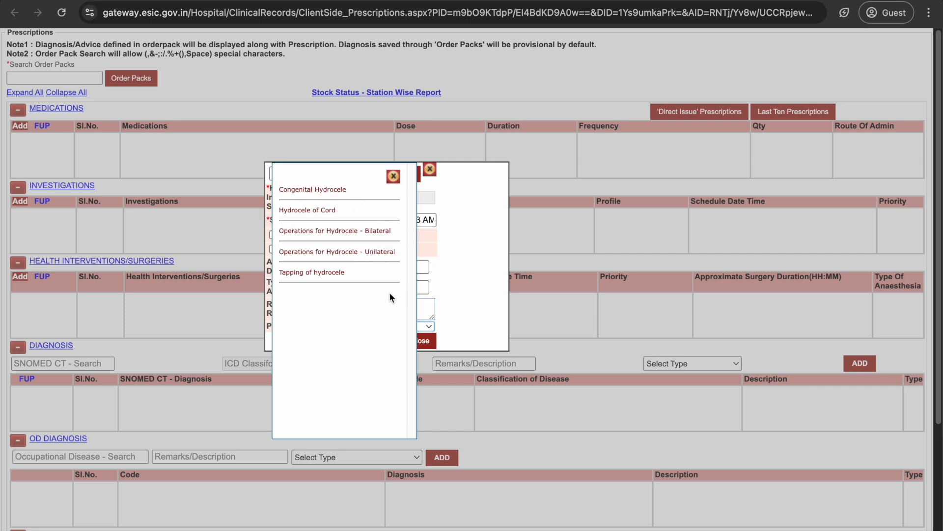
click(327, 251)
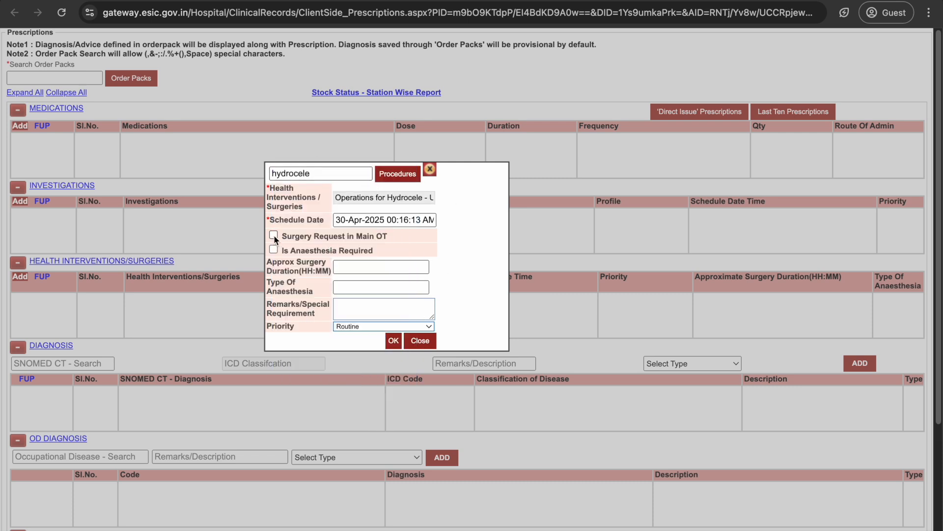
Schedule it for 30-Apr-2025 in the main OT with anaesthesia required.
click(403, 220)
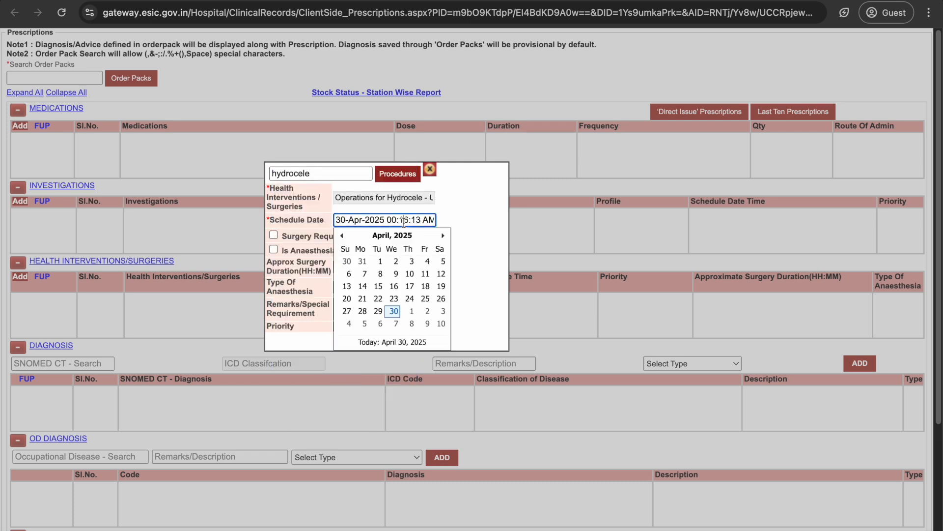
click(396, 313)
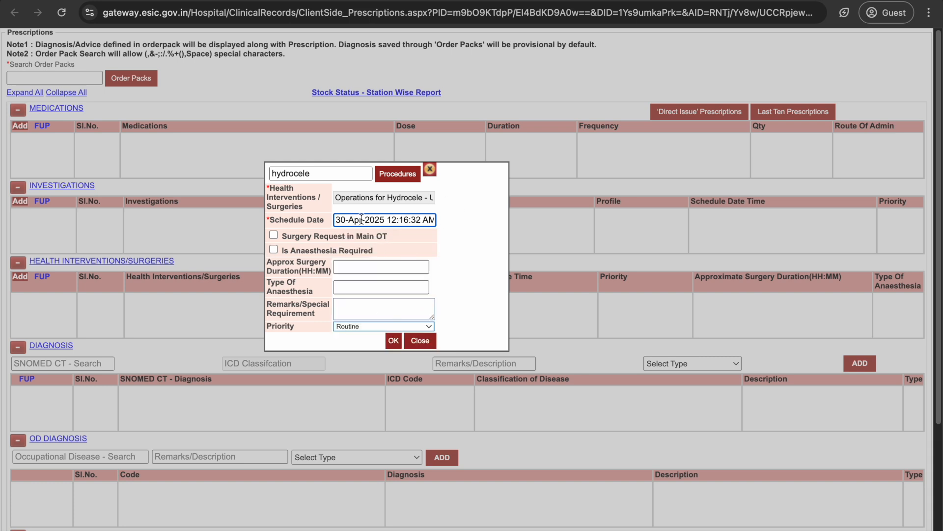
click(274, 235)
click(274, 249)
Enter duration 01:00, Local Anesthesia, and remarks 'Right sided lords plication srgery'.
click(383, 267)
text(0)
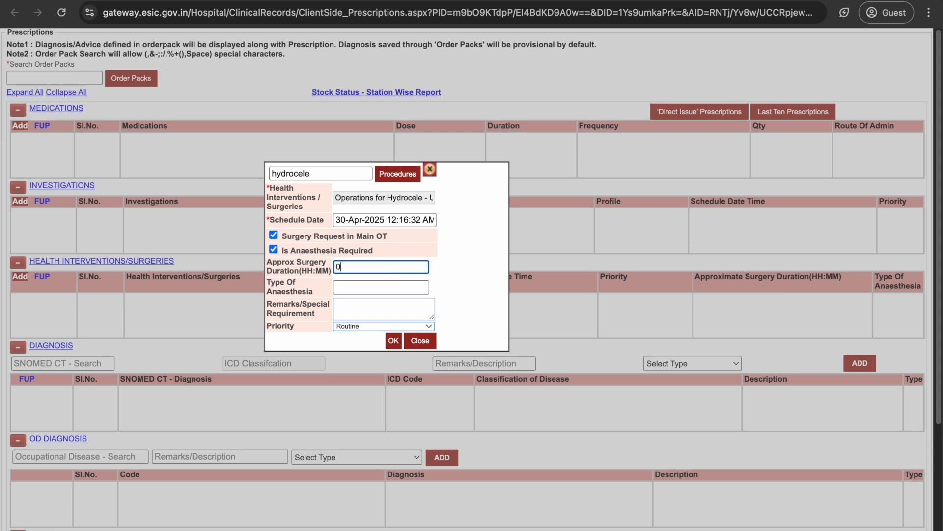
text(1:00)
click(383, 287)
text(Local )
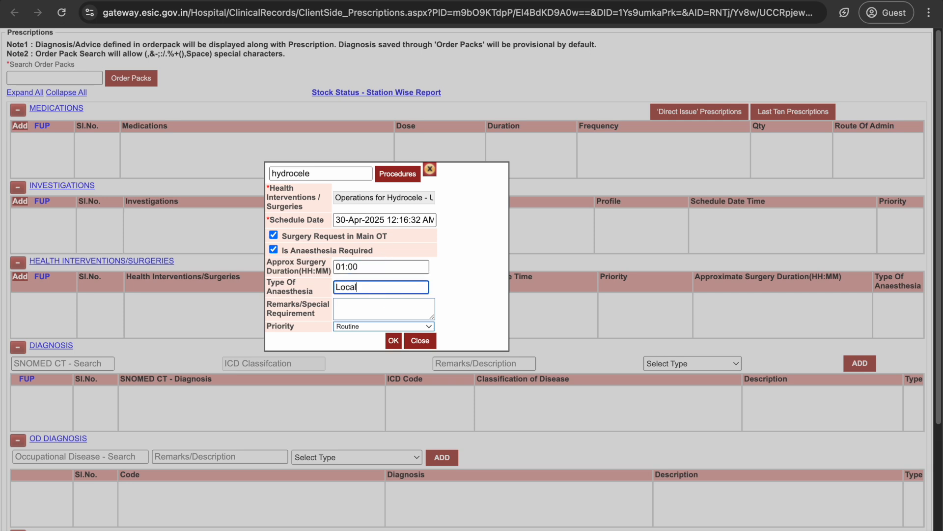
text(Anesthesia)
click(361, 301)
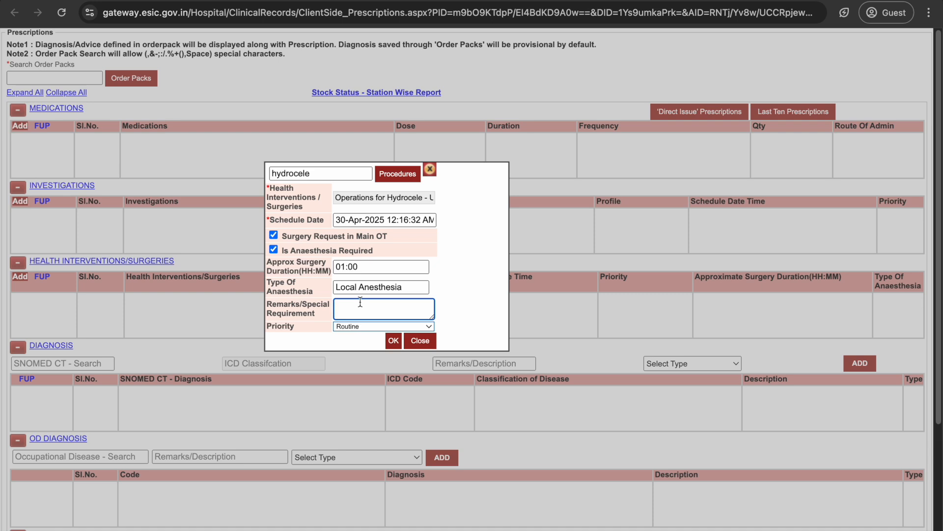
text(Right sided lords plication srgery)
click(367, 327)
Keep Routine priority, add the surgery, and save and close the prescription.
click(409, 348)
click(393, 340)
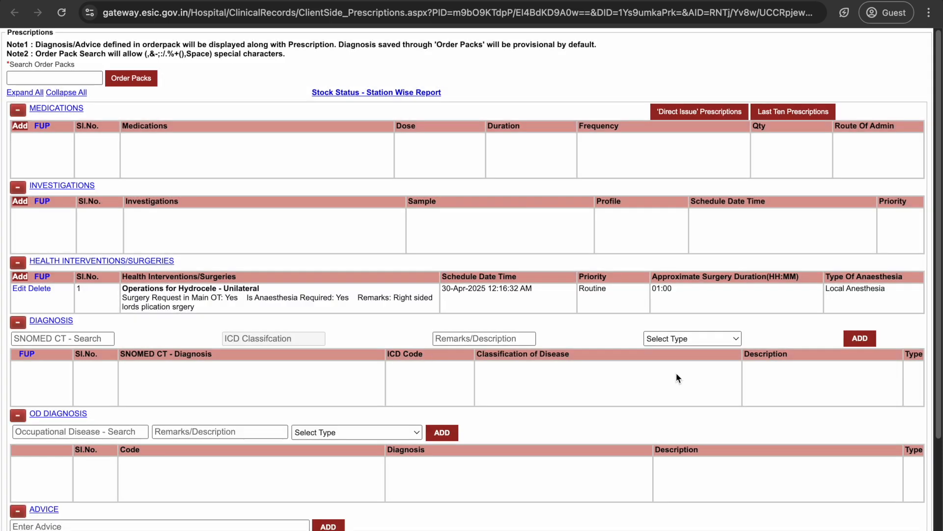
scroll(659, 452, down, 5)
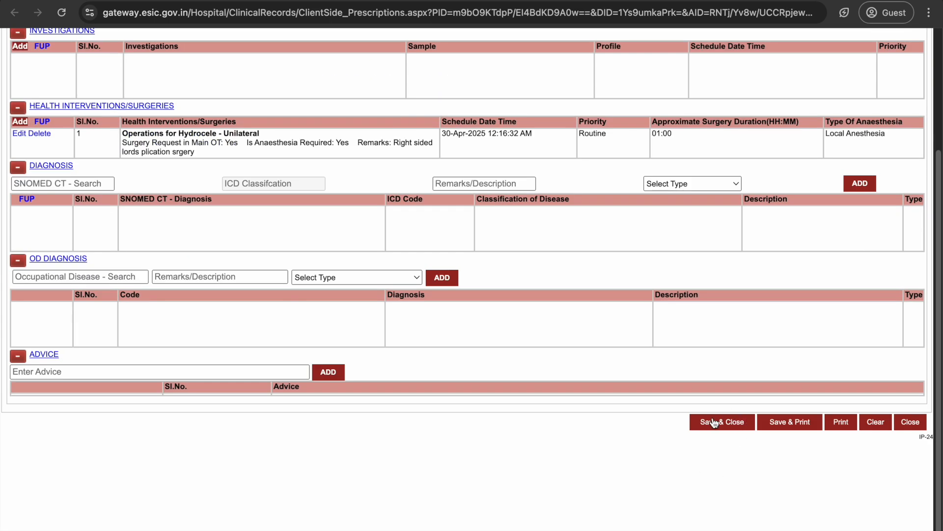
click(729, 420)
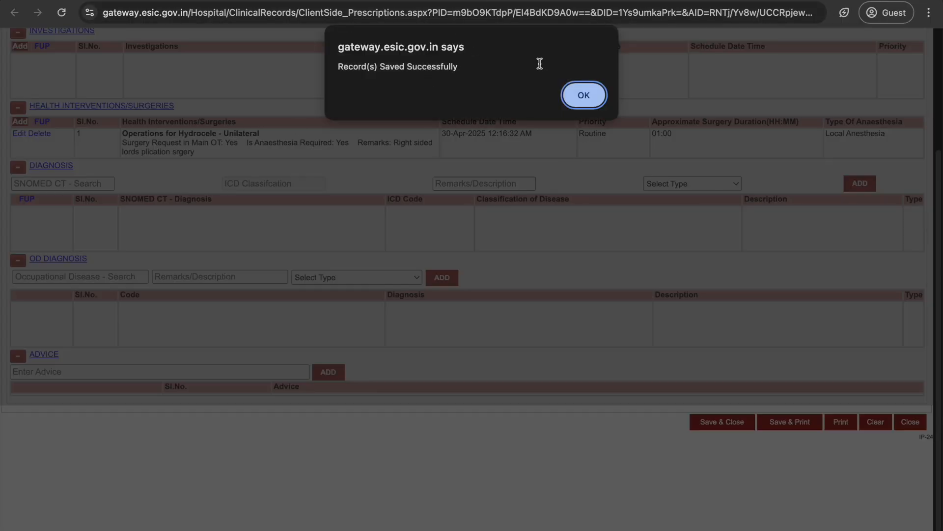
click(583, 98)
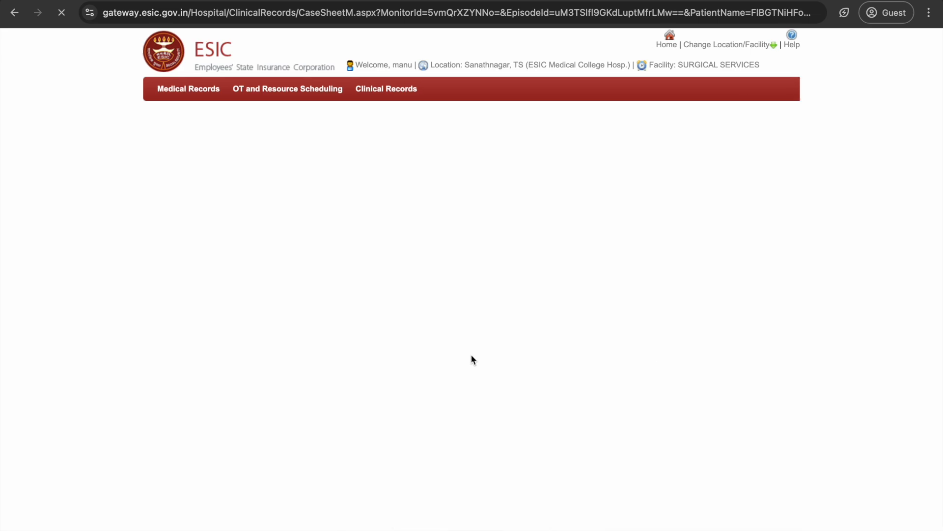
Check the case sheet's Operations for Hydrocele - Unilateral entry and its remarks.
scroll(535, 381, down, 15)
scroll(535, 381, up, 12)
scroll(525, 380, down, 9)
scroll(522, 378, down, 10)
scroll(521, 378, up, 4)
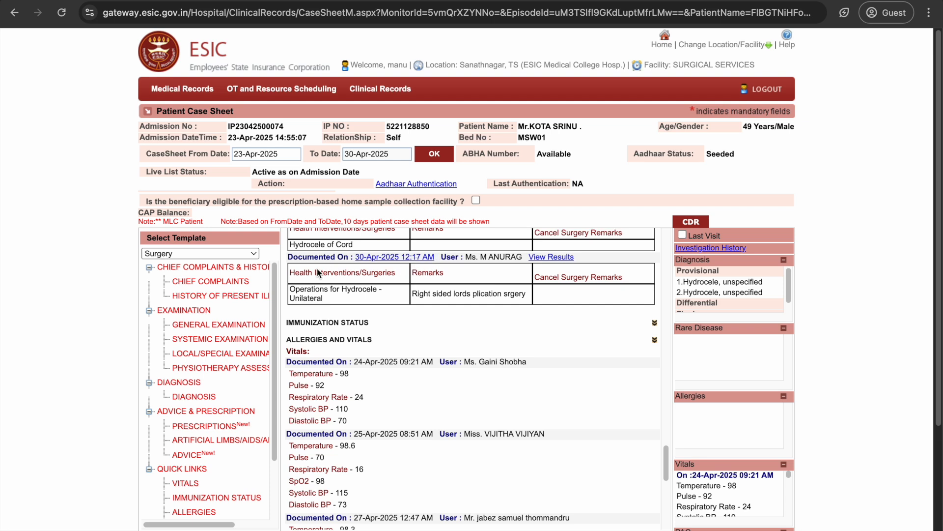
drag(290, 289, 328, 302)
click(327, 302)
drag(408, 291, 553, 305)
click(549, 298)
mouse_move(320, 92)
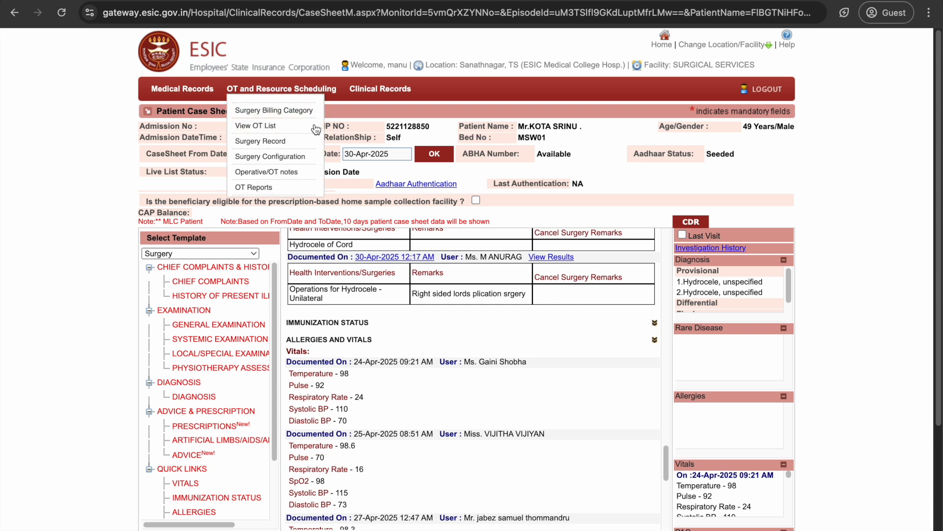
Open OT List View and list OT requests from 29-Apr-2025.
click(287, 125)
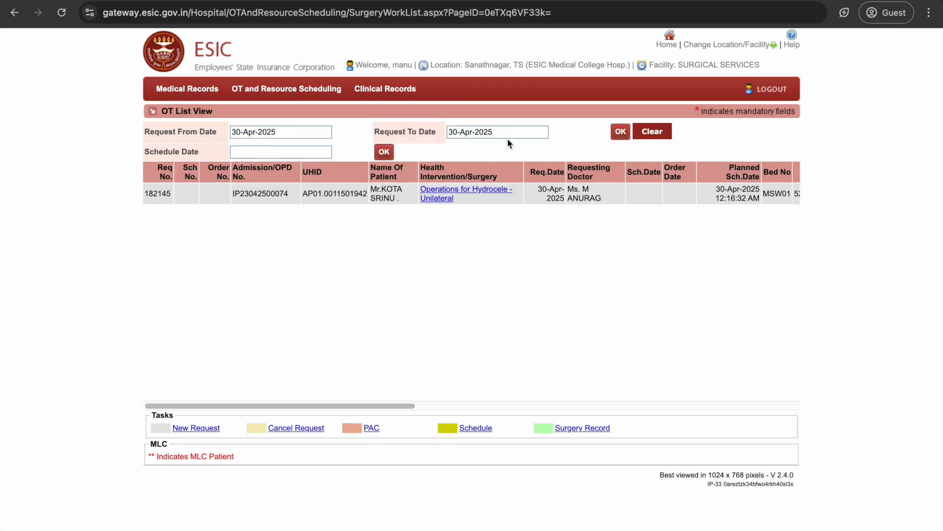
click(276, 131)
click(565, 300)
drag(400, 406, 285, 386)
click(306, 138)
click(275, 223)
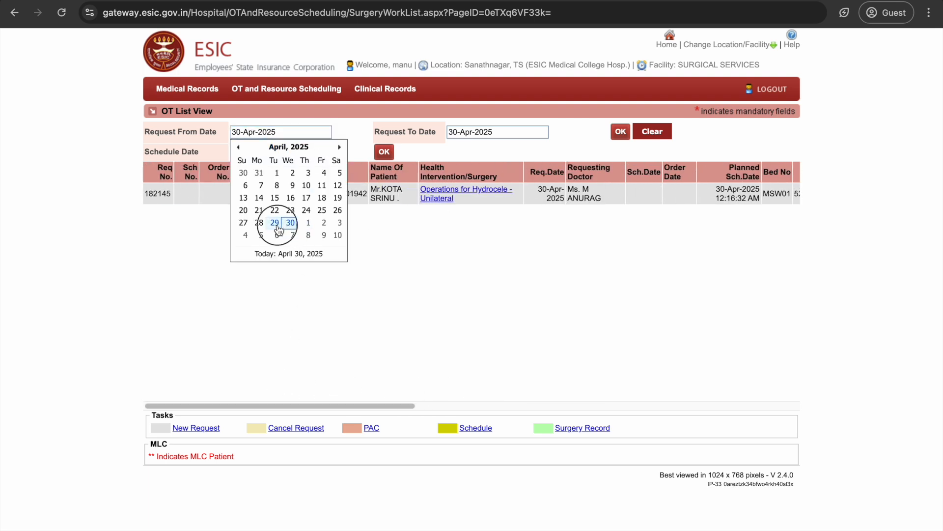
click(620, 131)
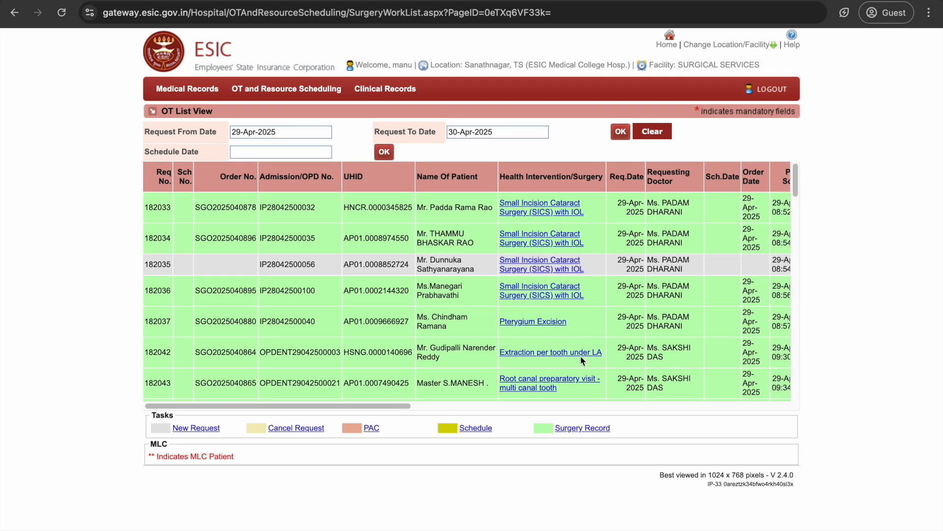
scroll(599, 310, down, 15)
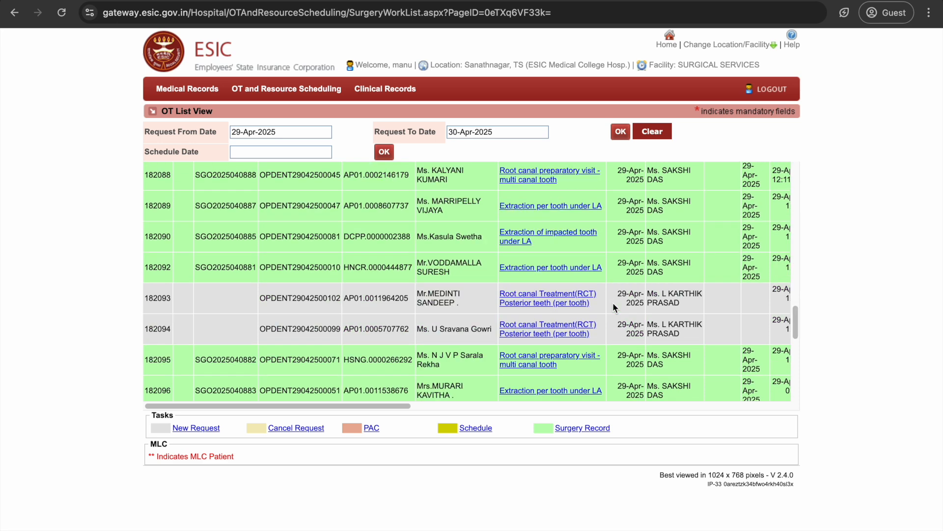
scroll(614, 307, down, 15)
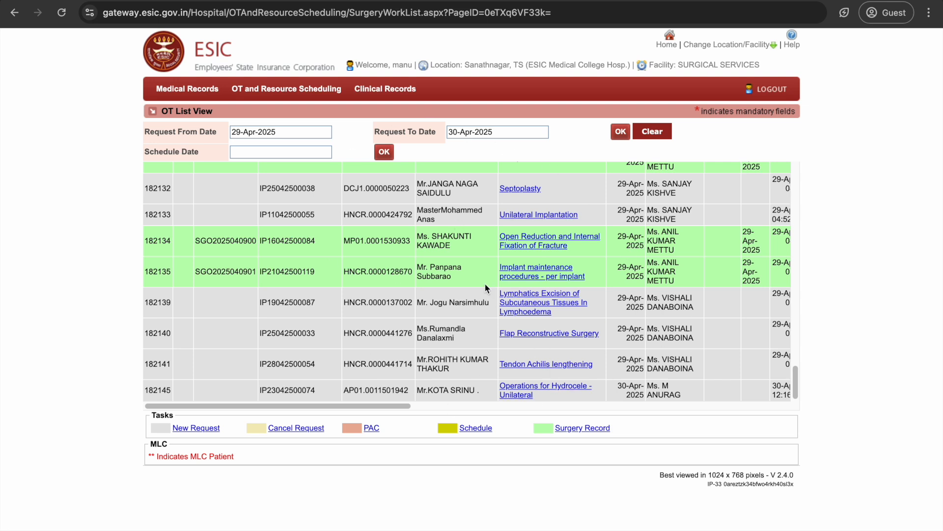
Narrow the OT list to 30-Apr-2025 and bring up Next Tasks for the hydrocele request.
click(295, 132)
click(293, 226)
click(620, 132)
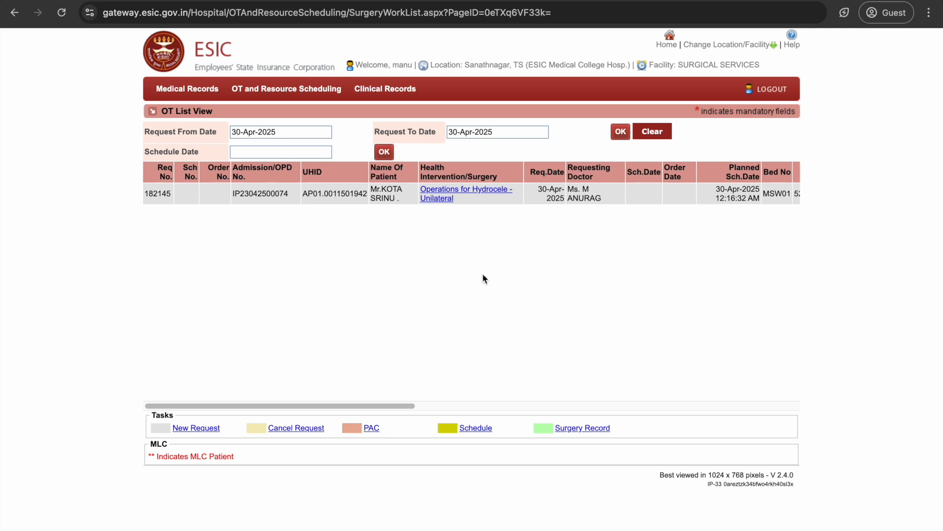
mouse_move(316, 81)
click(479, 197)
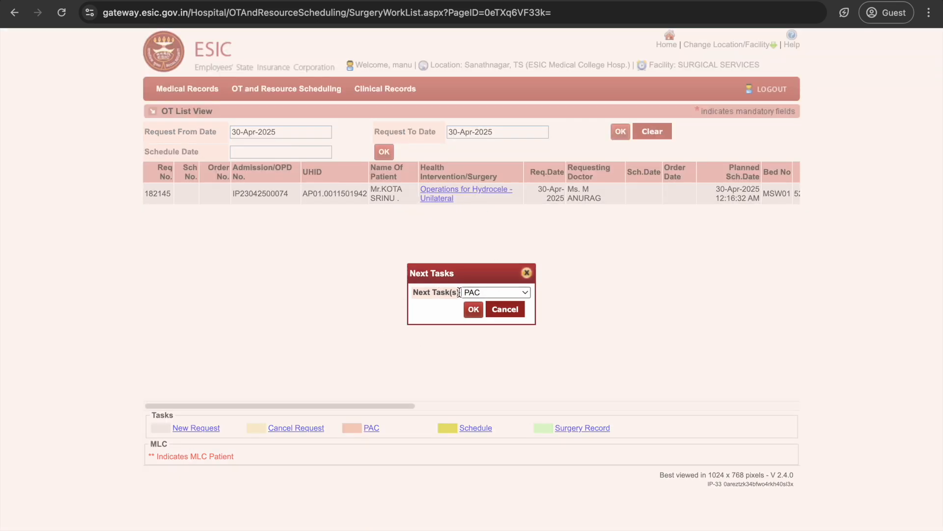
Choose Surgery Record as the next task and proceed past the PAC-not-done warning.
click(499, 298)
click(499, 320)
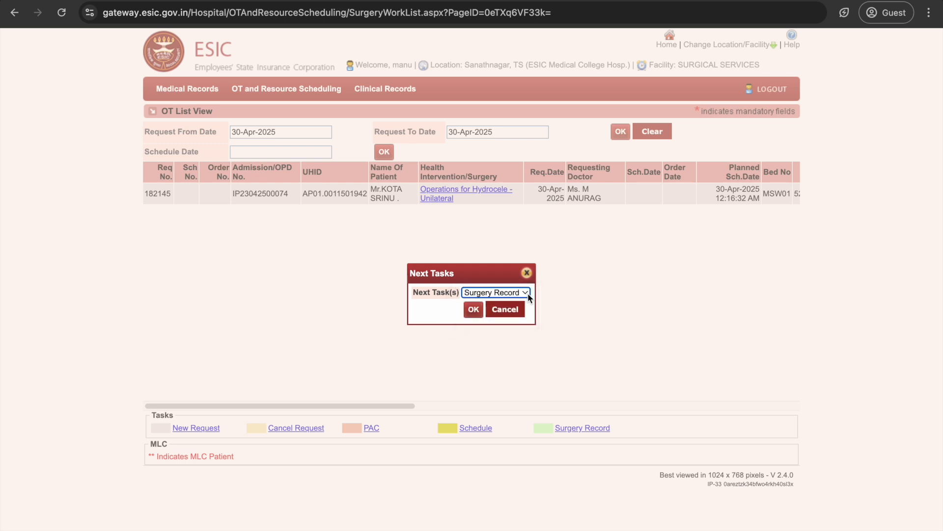
click(476, 312)
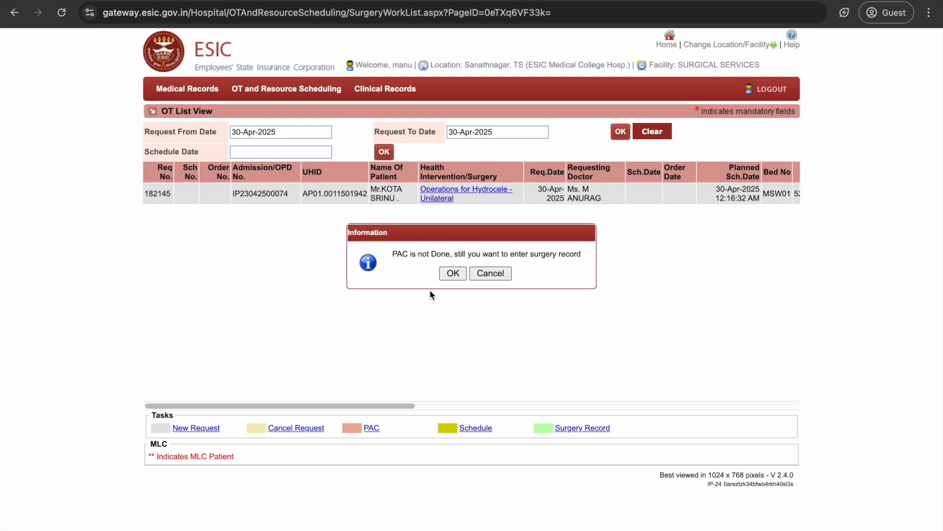
click(453, 274)
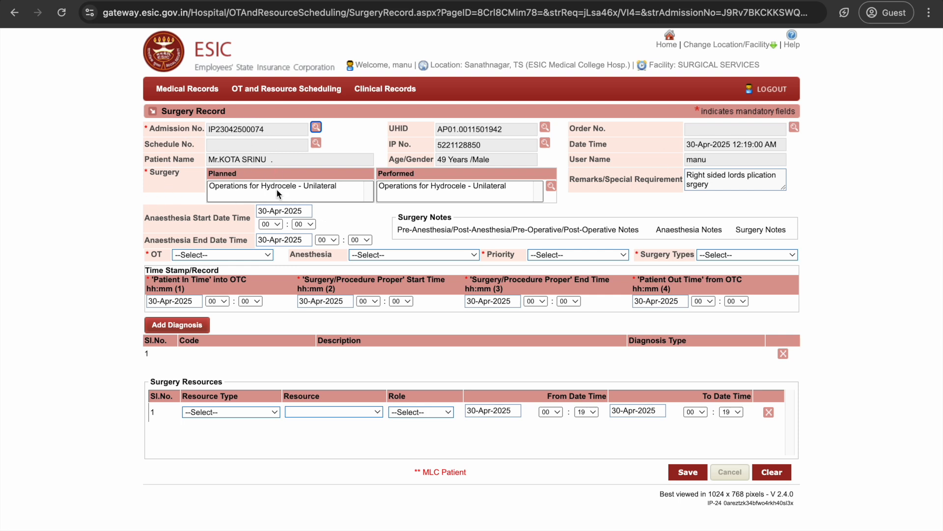
Select the planned and performed hydrocele operations and set anaesthesia start hour 09.
click(248, 190)
click(479, 193)
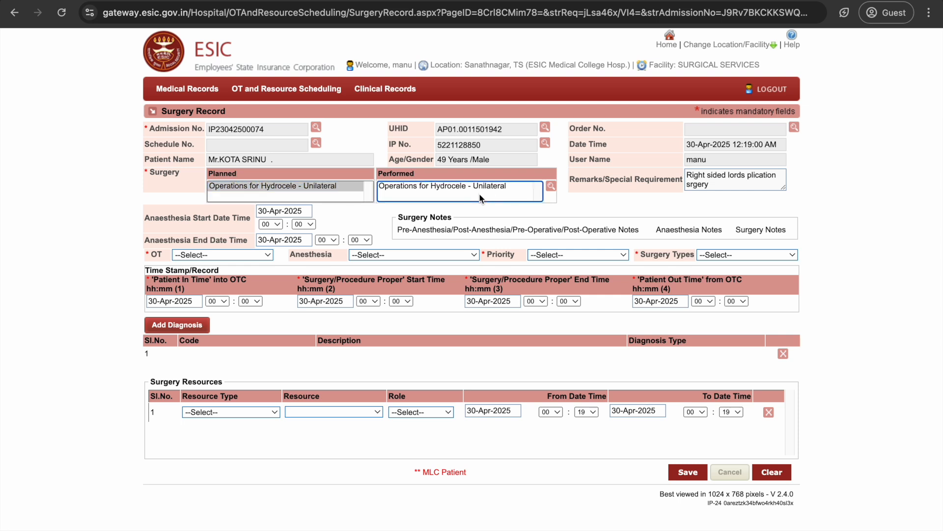
click(271, 225)
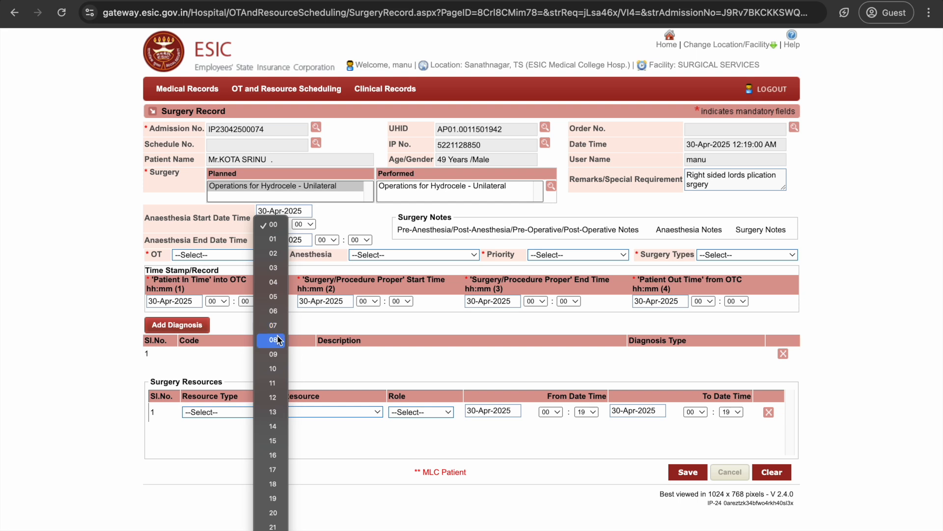
click(277, 342)
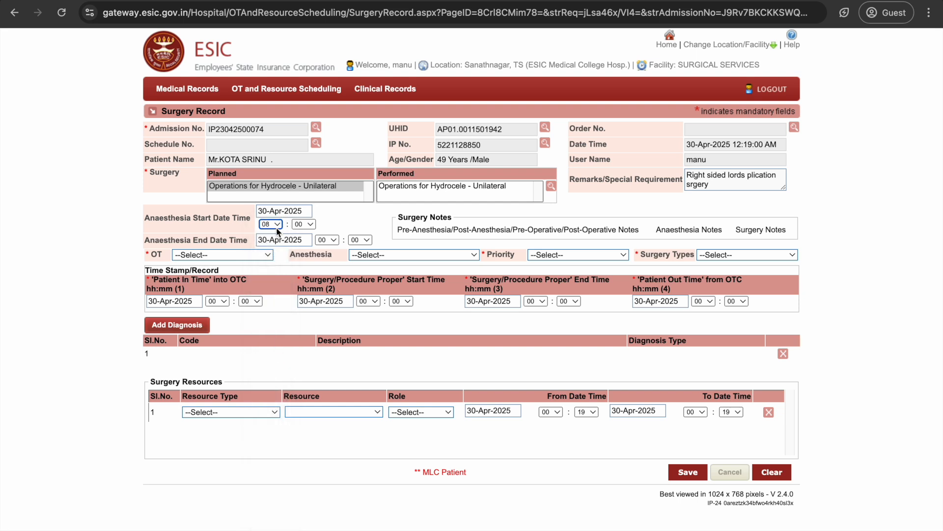
click(272, 224)
click(273, 240)
Set OT8, local surface anaesthesia, Routine priority and Major surgery type.
click(208, 255)
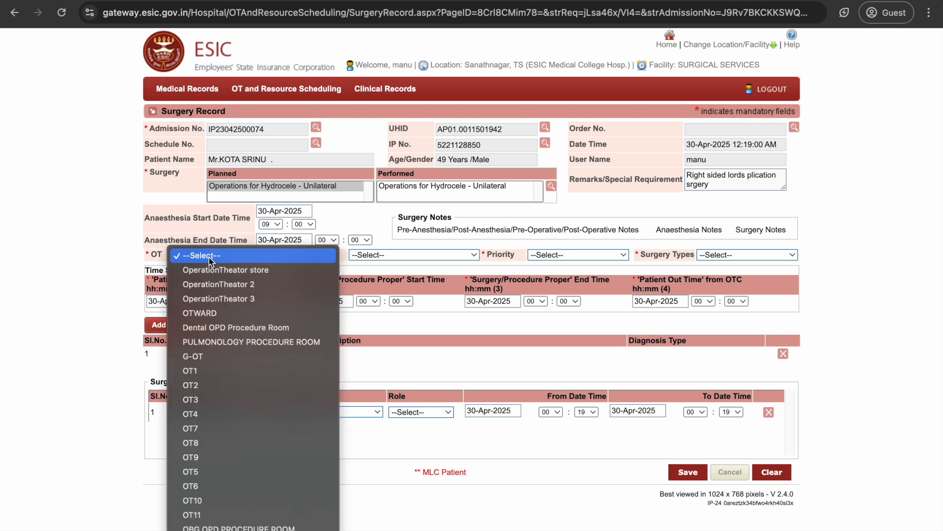
click(243, 444)
click(420, 261)
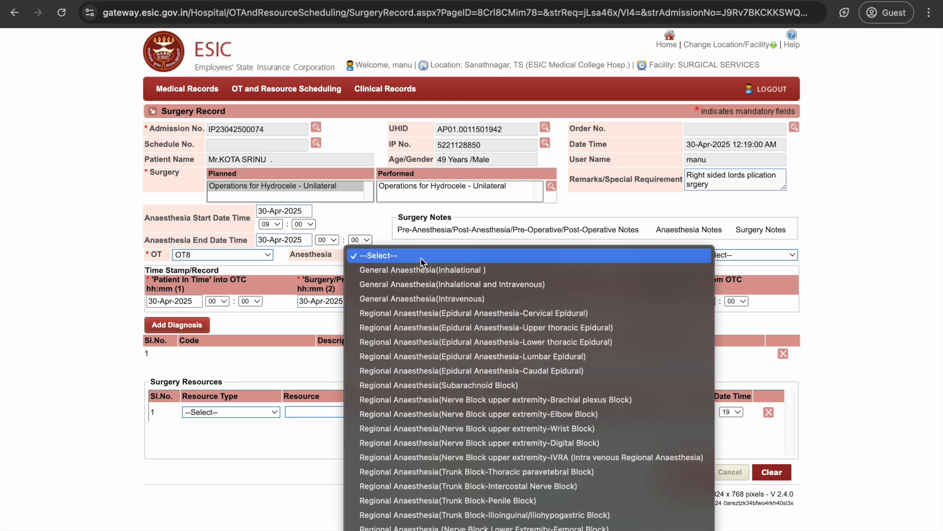
scroll(466, 391, down, 5)
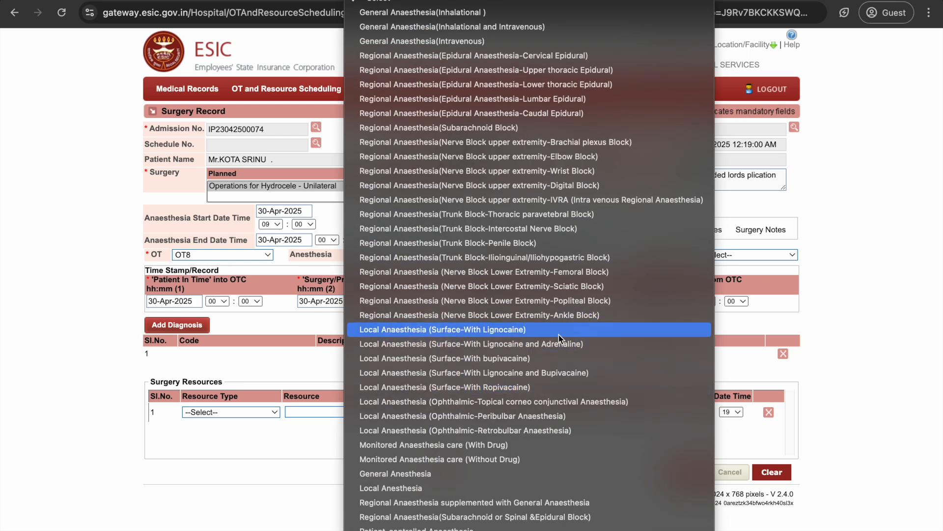
click(596, 343)
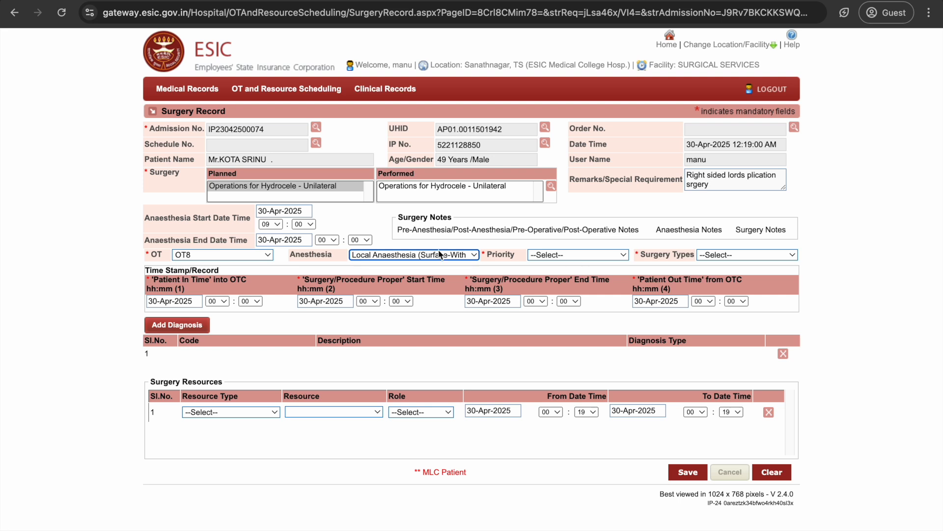
click(622, 256)
click(569, 293)
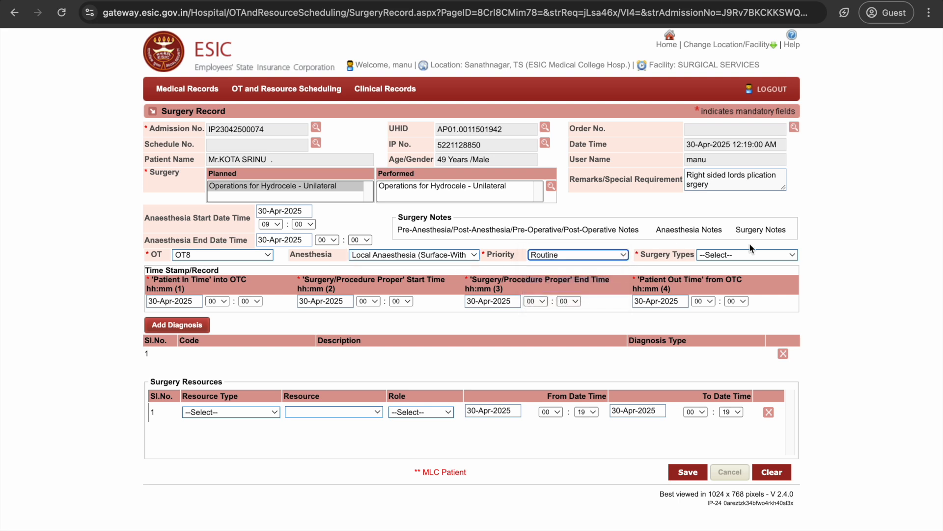
click(751, 255)
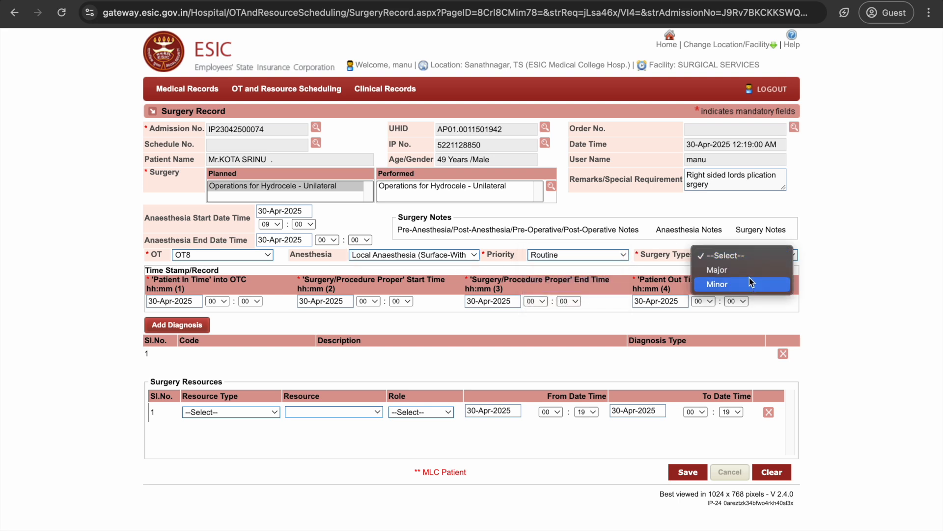
click(750, 271)
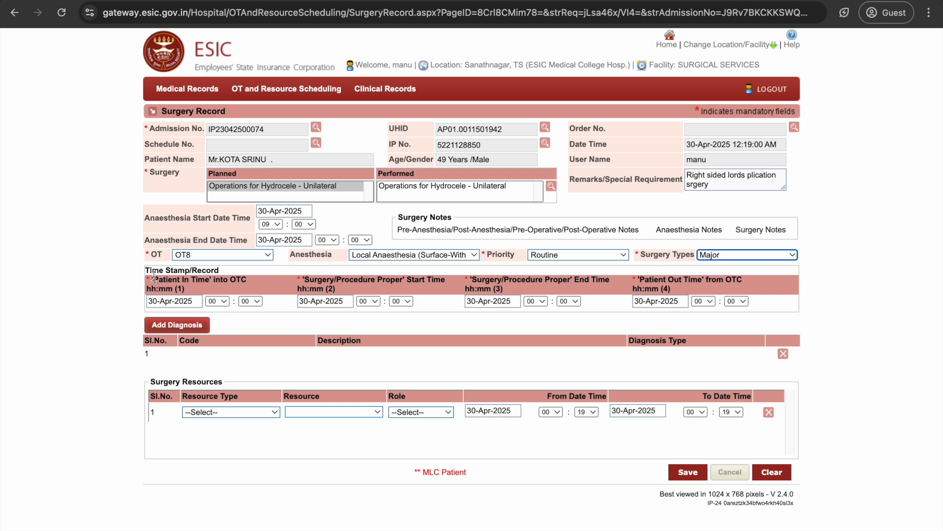
Set patient in time to 08 and procedure start hour to 09.
drag(215, 279, 257, 291)
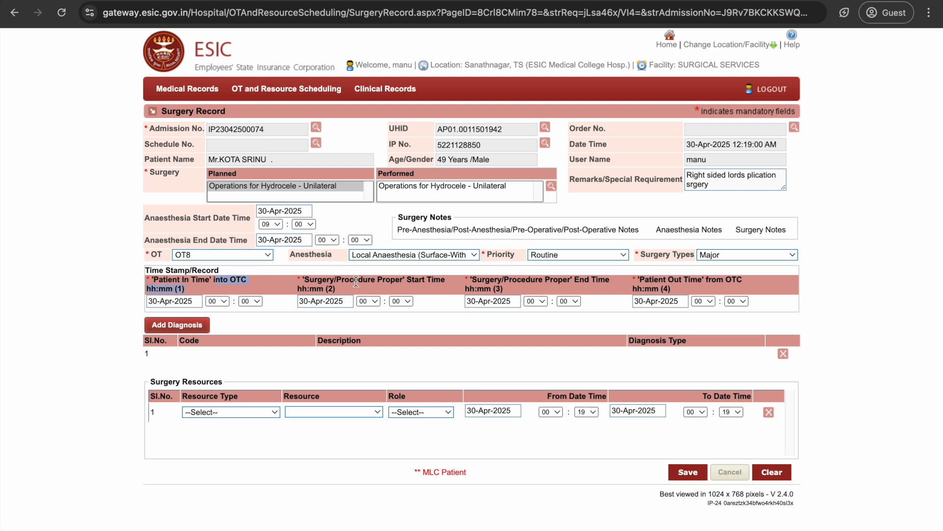
drag(304, 279, 561, 280)
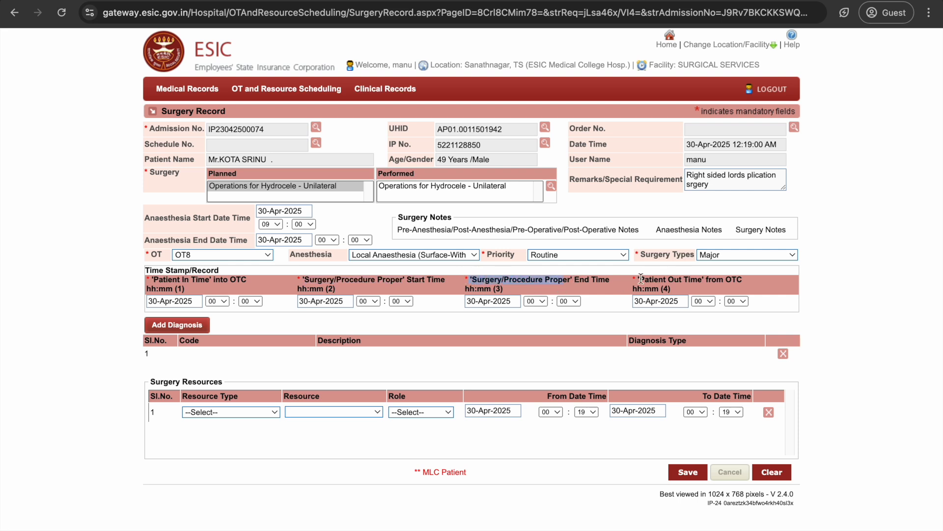
drag(638, 279, 743, 279)
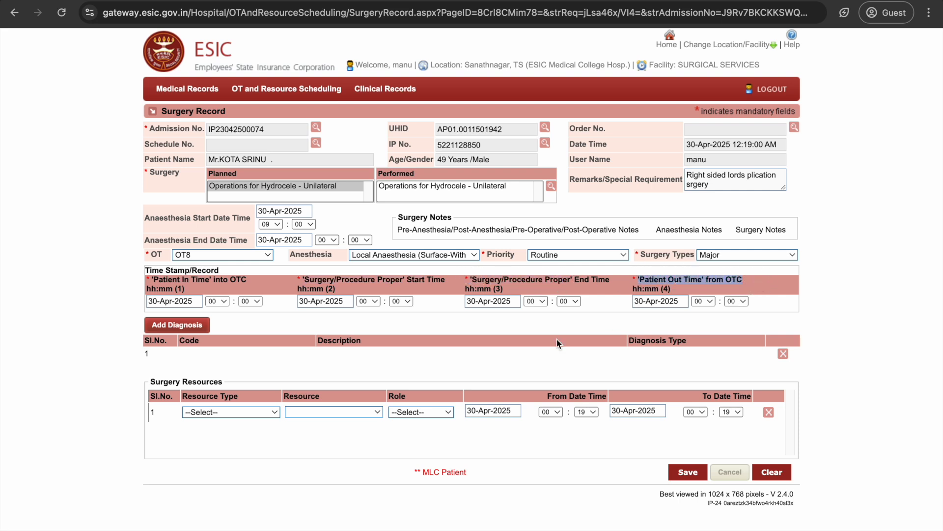
click(229, 301)
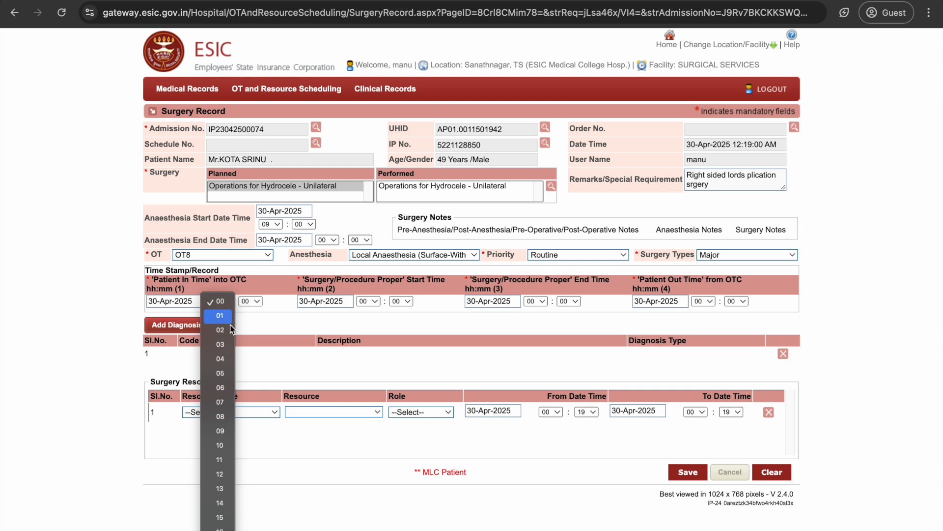
click(220, 416)
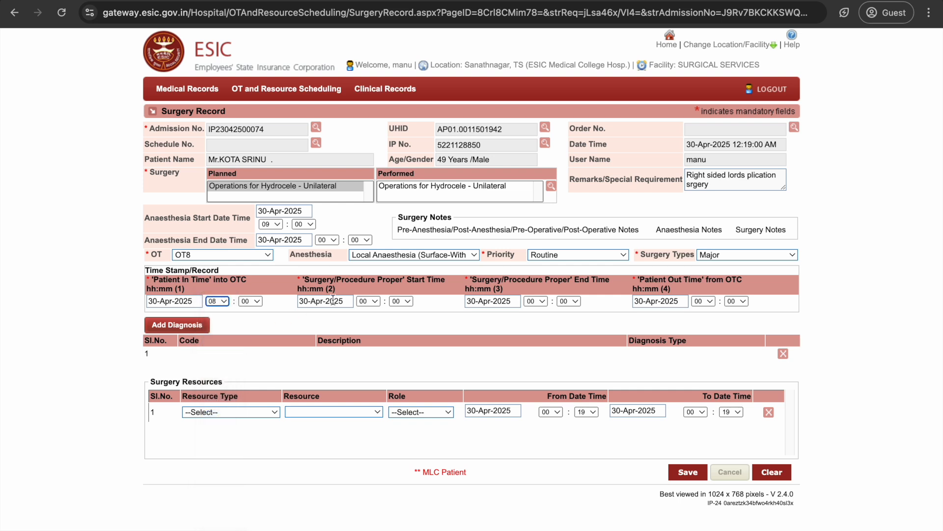
click(373, 305)
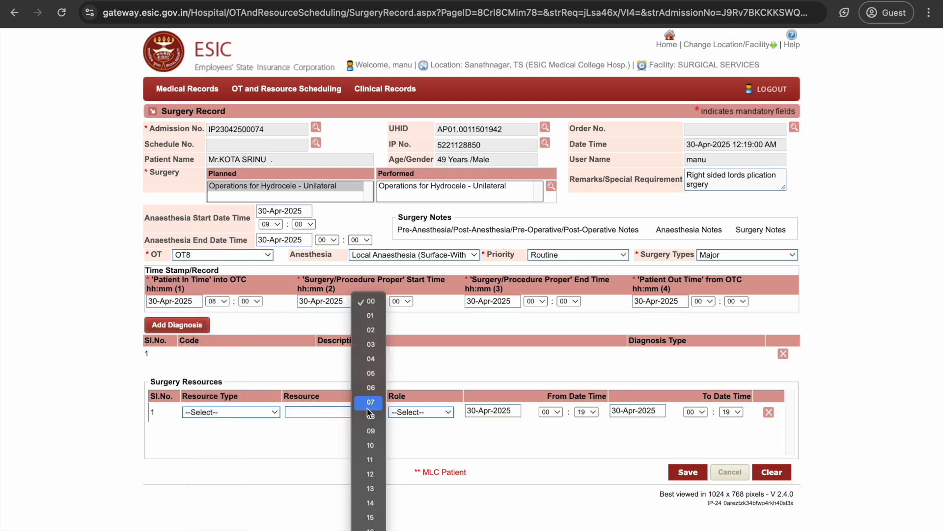
click(372, 430)
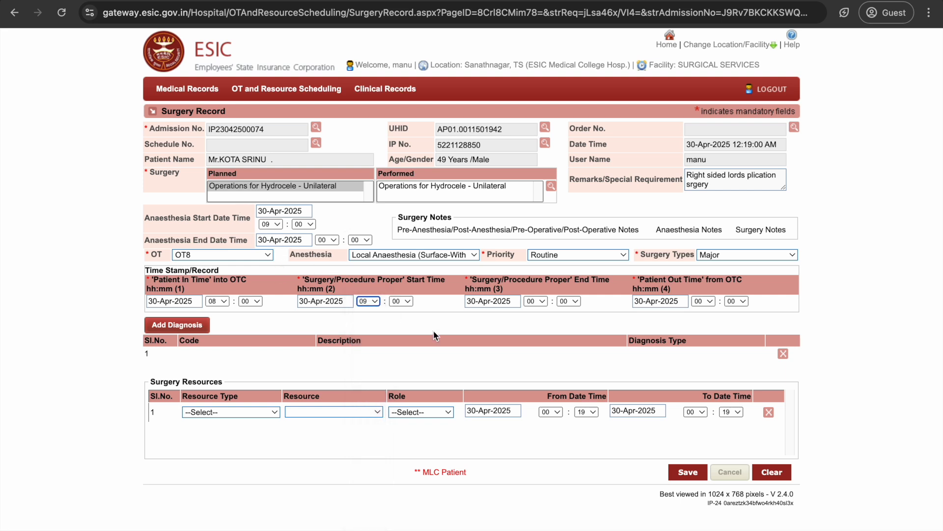
Set procedure end hour to 10 and patient out time to 10:30.
click(542, 303)
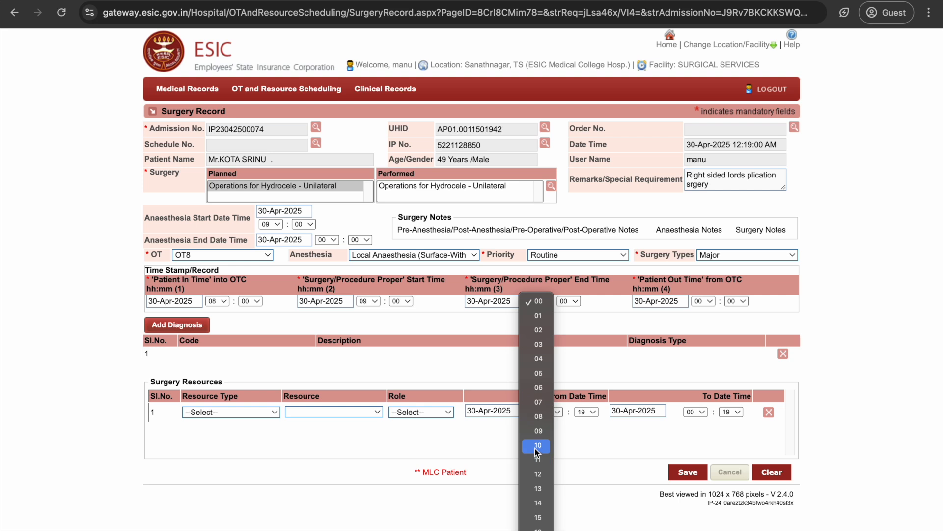
click(686, 312)
key(1)
click(714, 303)
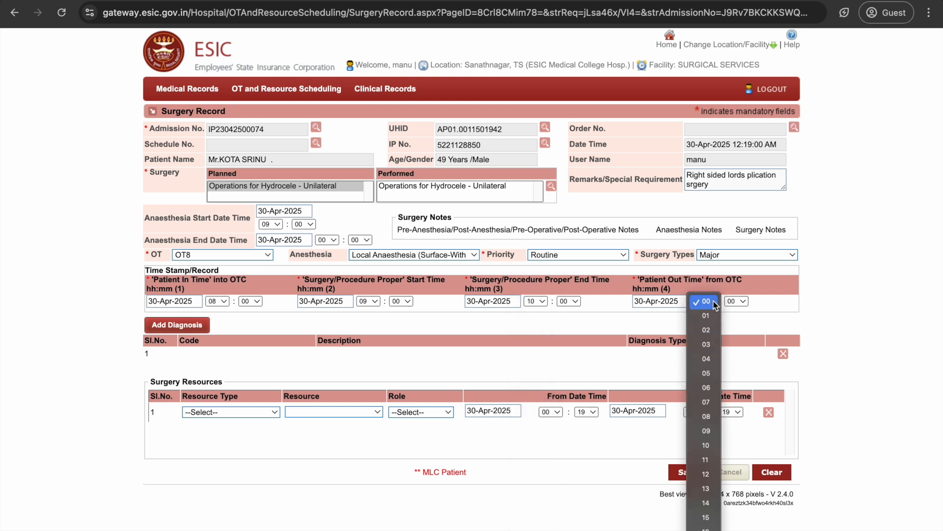
click(707, 446)
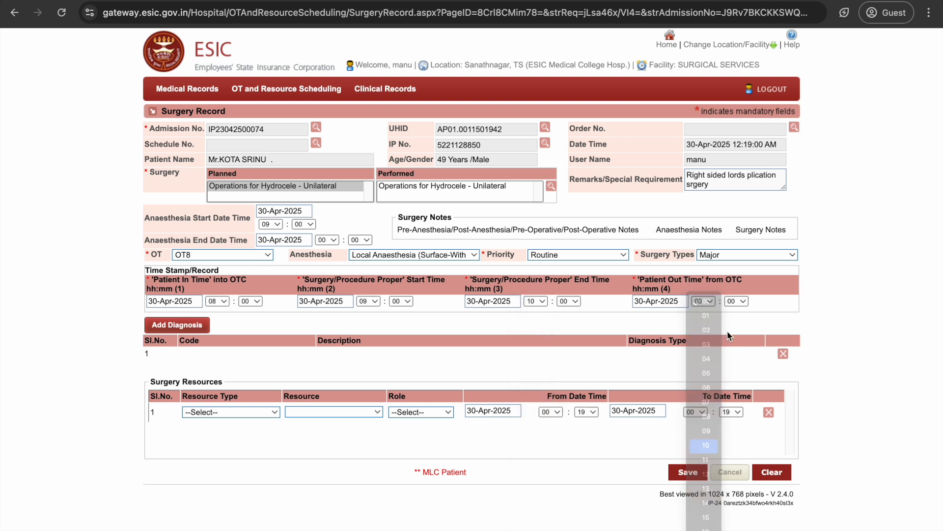
click(742, 301)
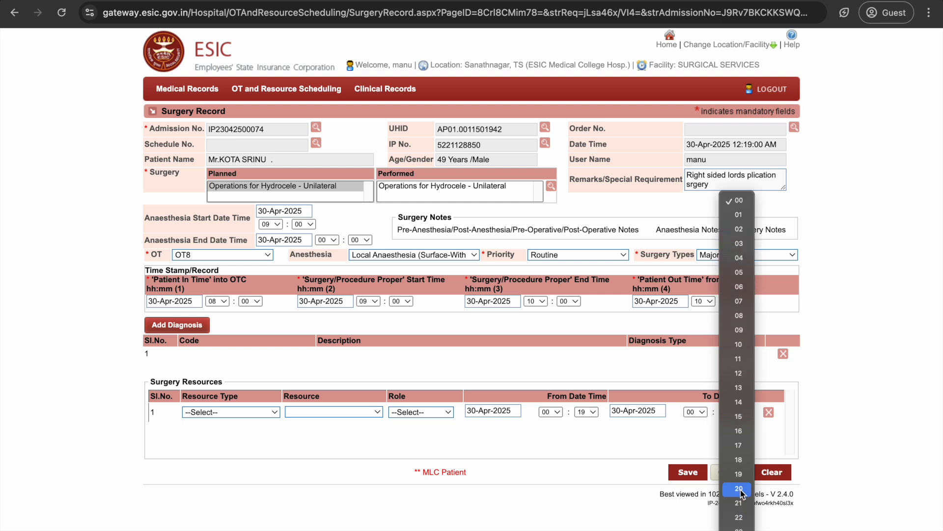
scroll(741, 490, down, 3)
click(739, 504)
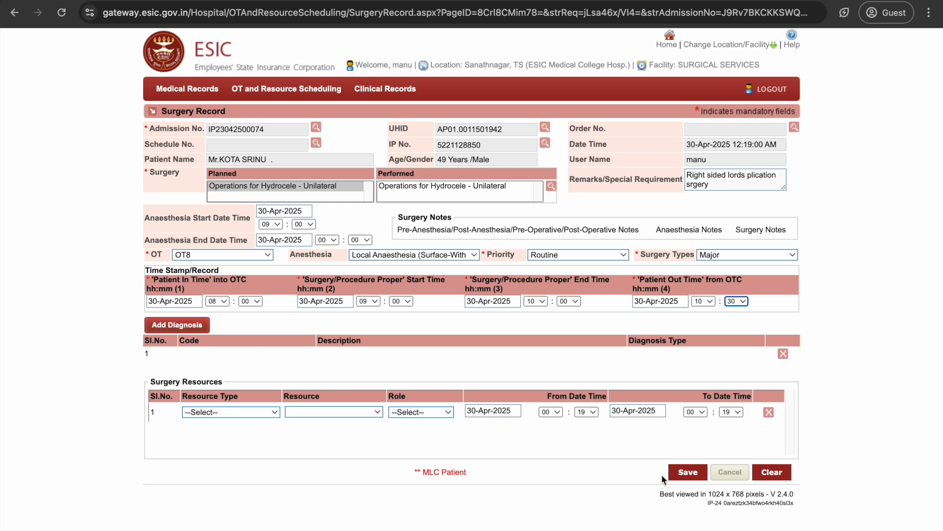
After the anaesthesia time warning on save, correct anaesthesia end to 09:15.
click(686, 472)
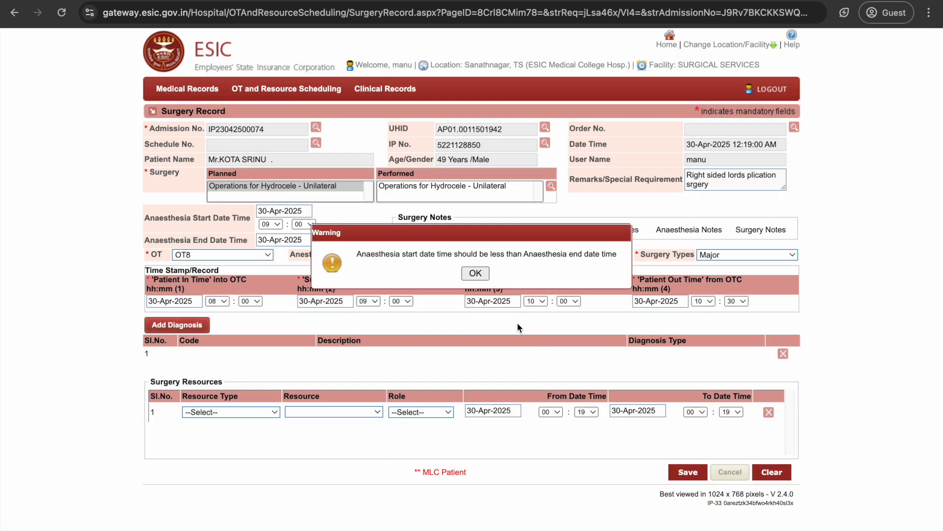
key(Return)
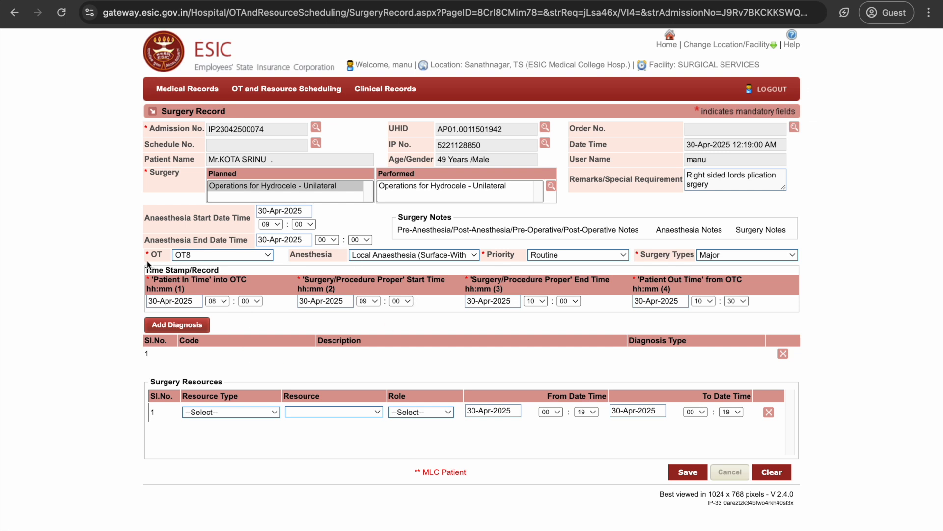
click(327, 240)
click(338, 391)
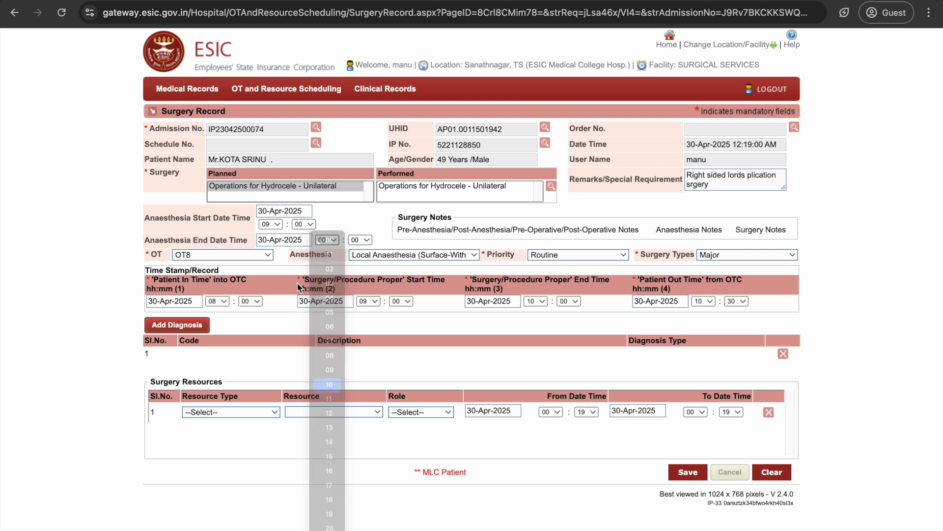
click(339, 240)
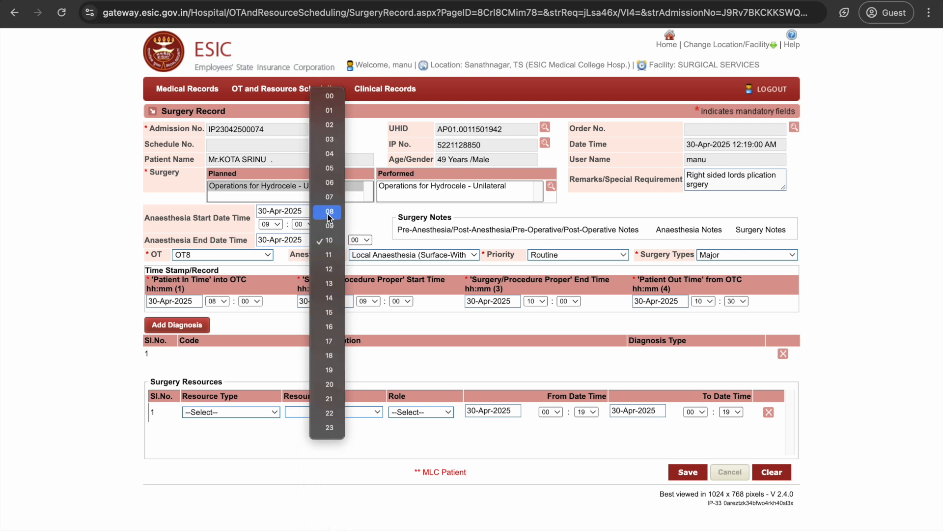
click(329, 226)
click(360, 240)
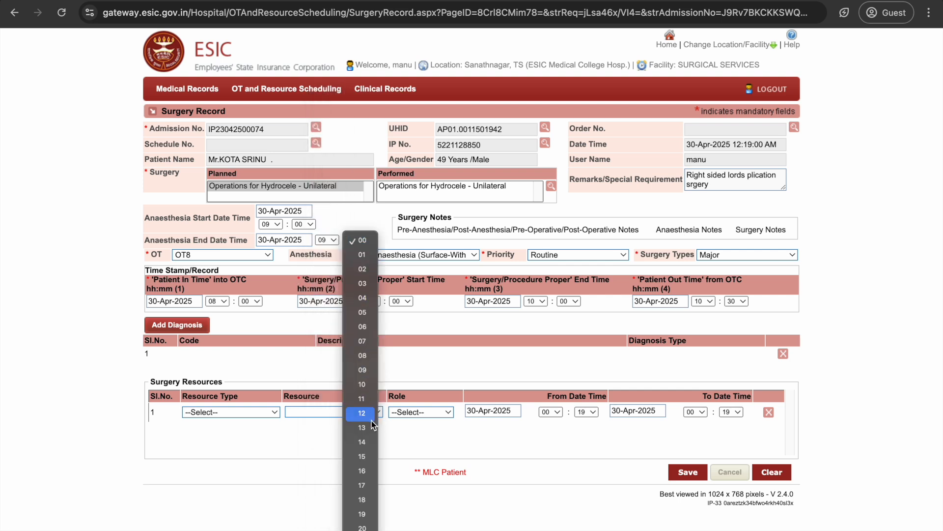
click(363, 456)
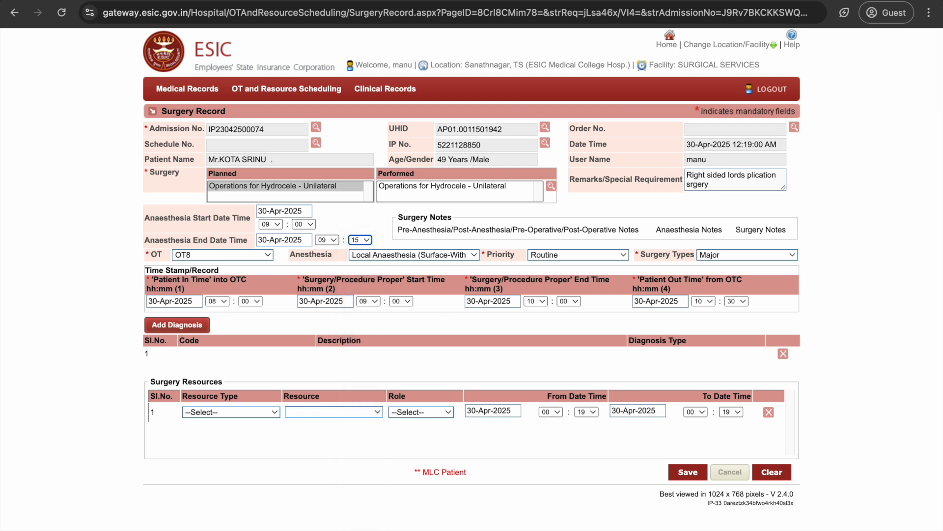
Save the surgery record and return to the OT List View.
click(704, 472)
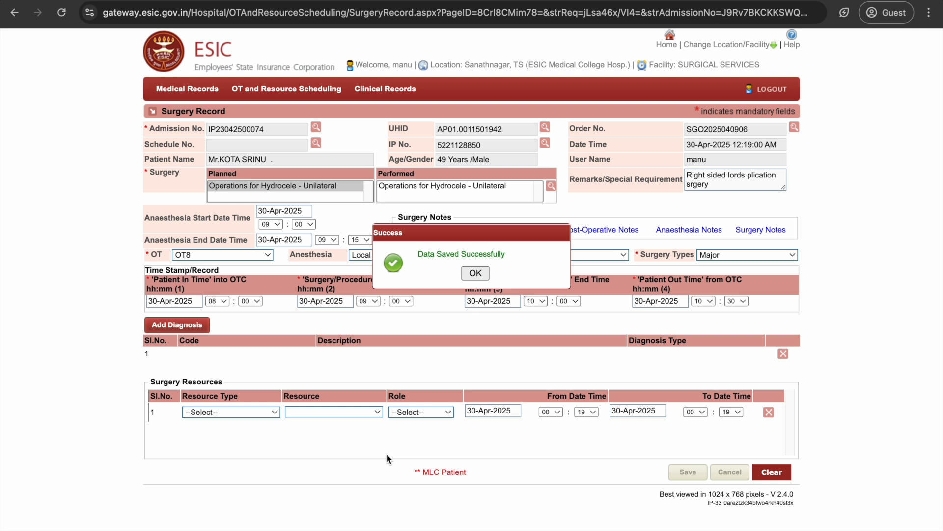
click(475, 273)
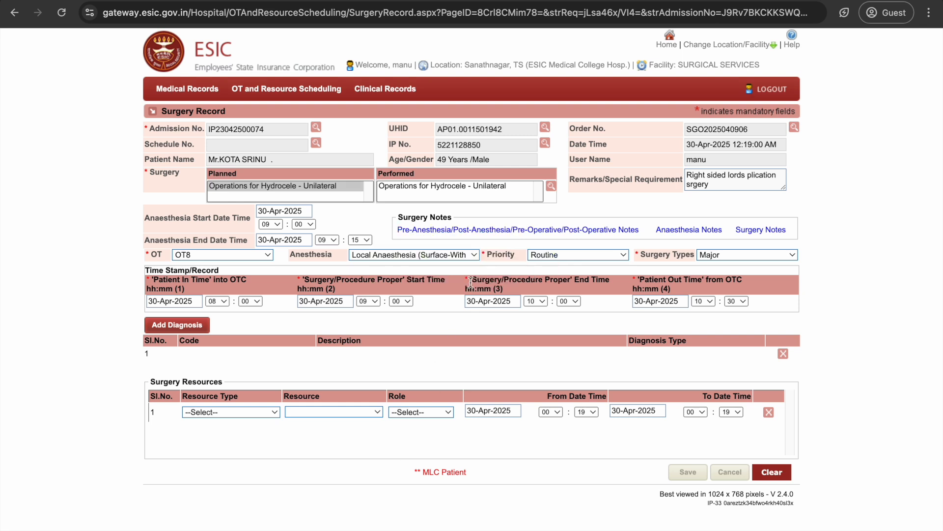
click(15, 13)
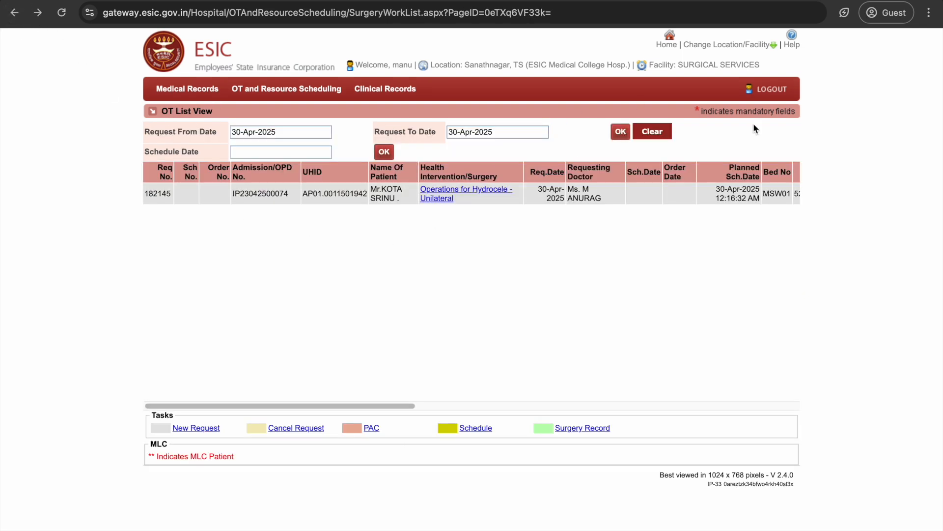
Reload the OT List View and scroll the table across to check the hydrocele row's status.
right_click(555, 321)
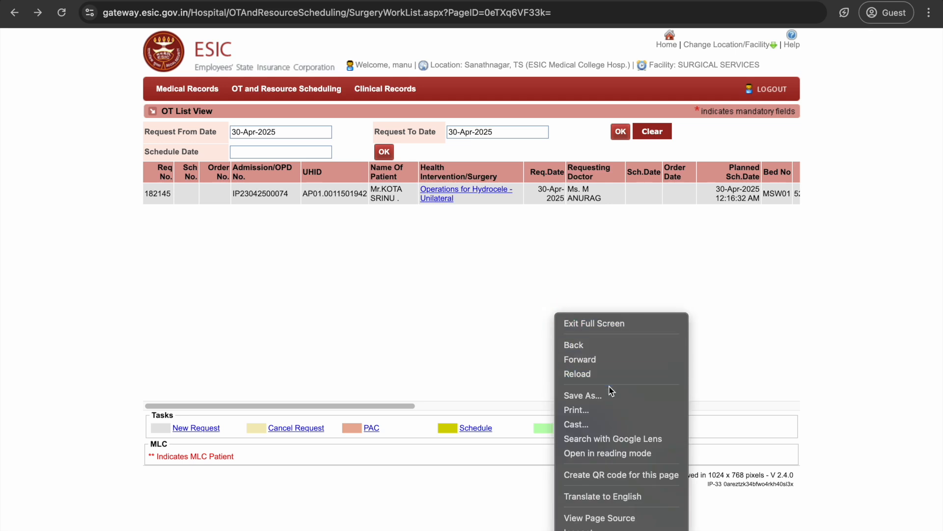
click(610, 373)
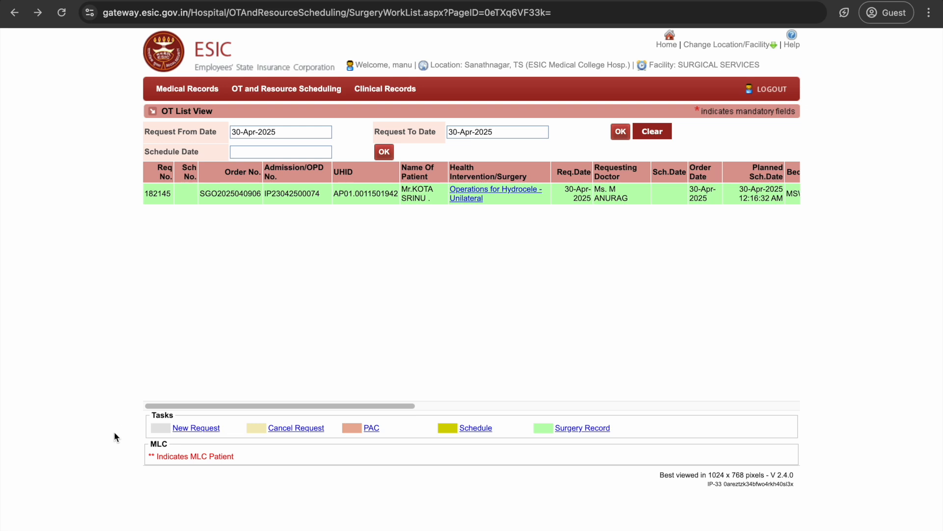
drag(362, 406, 797, 259)
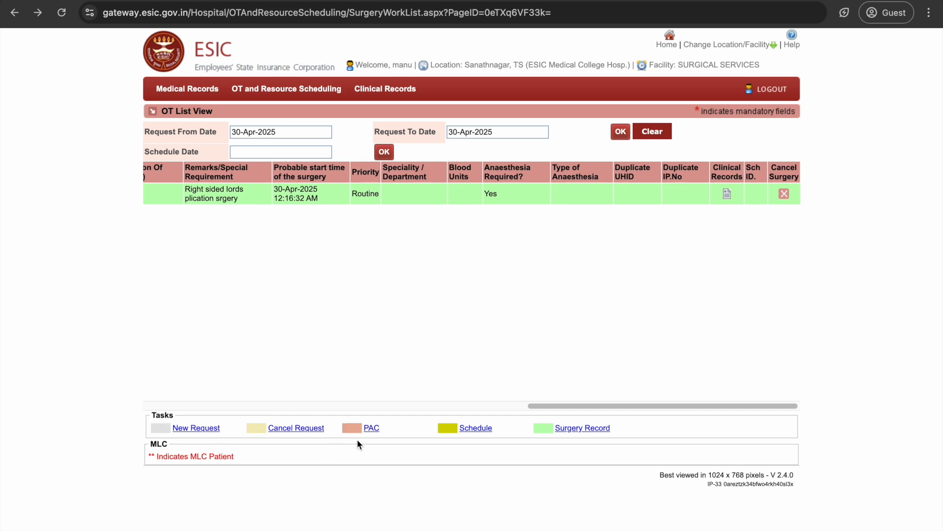
drag(589, 407, 137, 401)
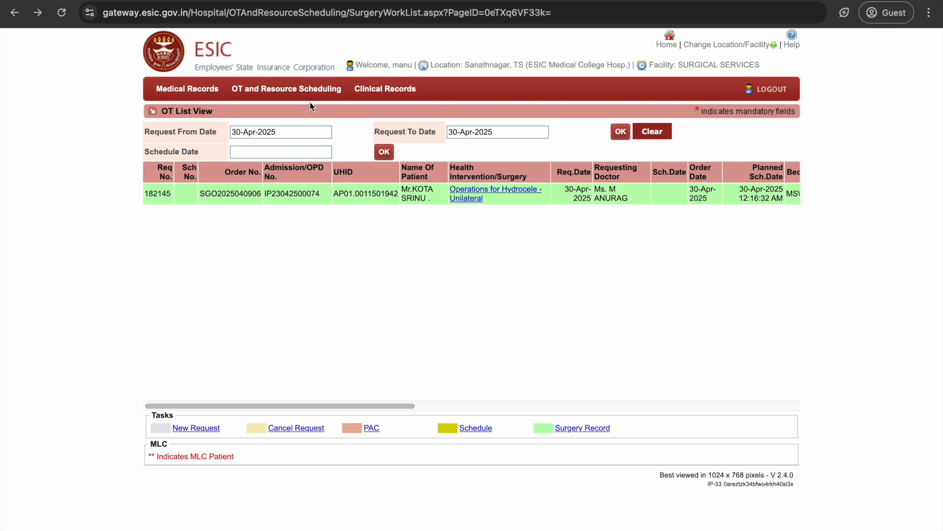
mouse_move(311, 96)
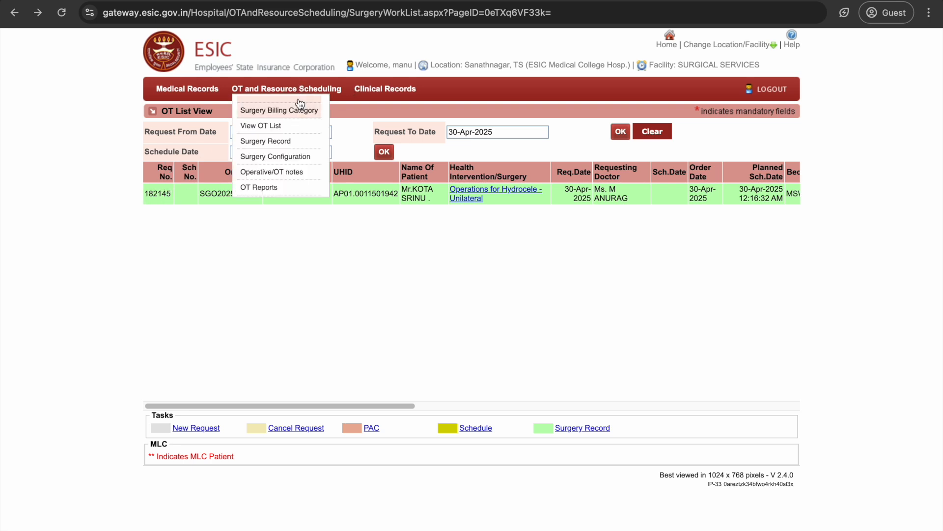
Look up the hydrocele request by its request number and load it into the Operative/OT notes form.
click(303, 172)
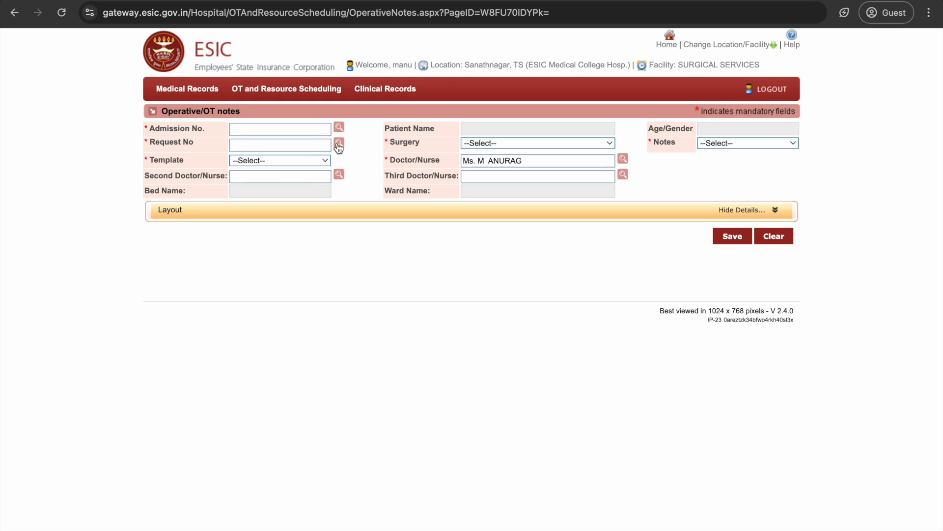
click(339, 173)
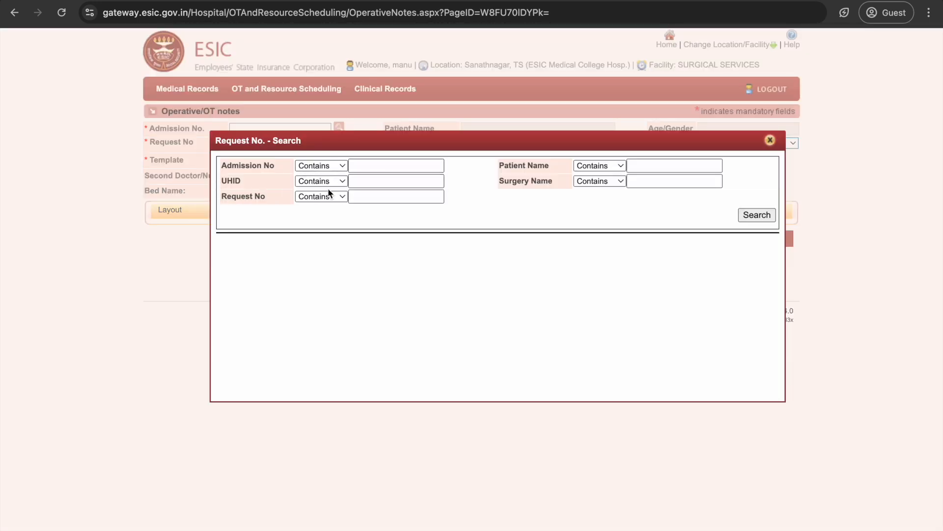
click(430, 197)
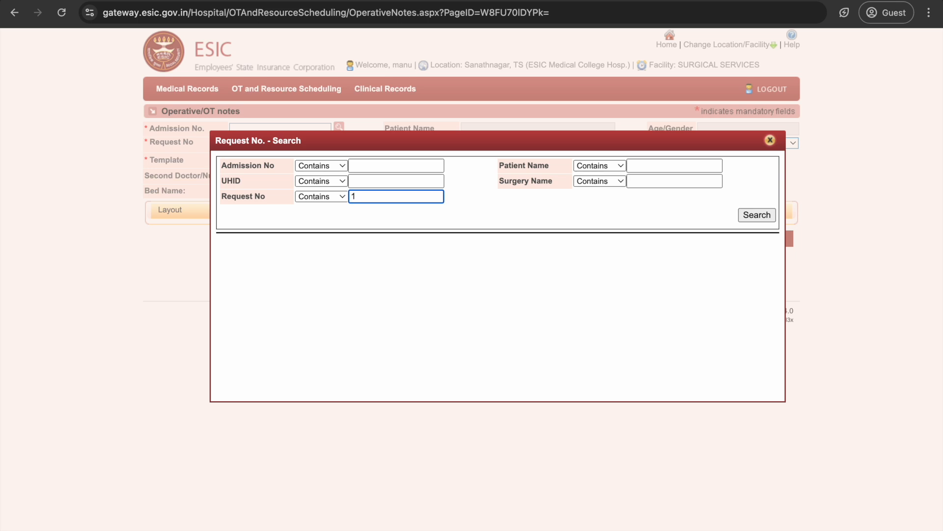
click(756, 215)
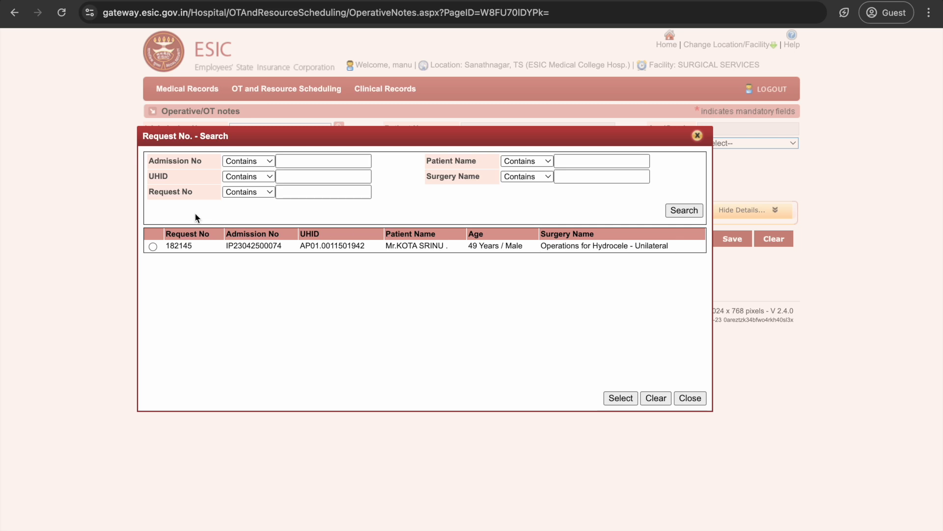
click(153, 246)
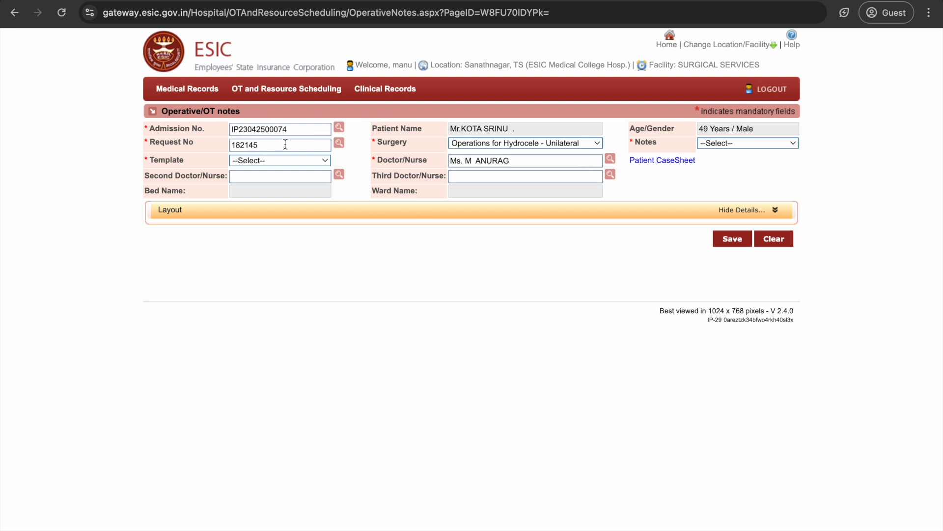
Set the note type to the Surgery Notes template.
click(753, 142)
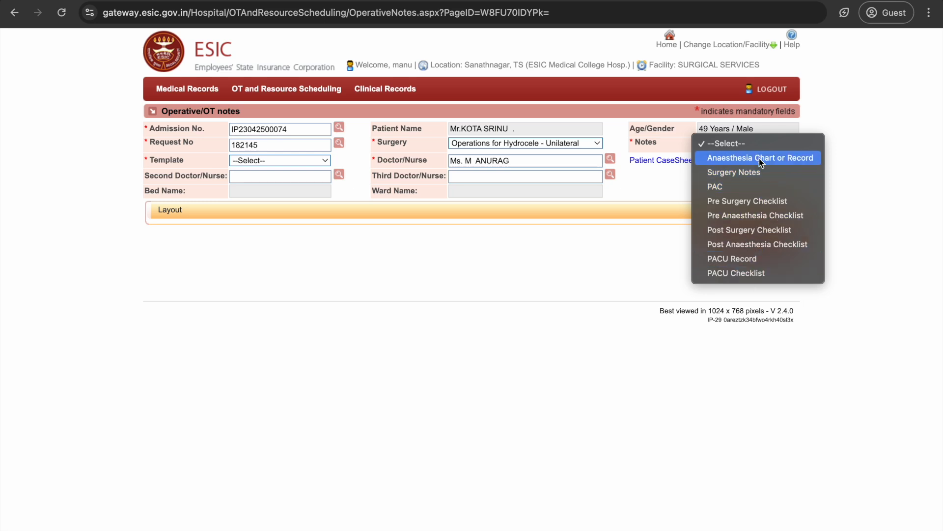
click(761, 173)
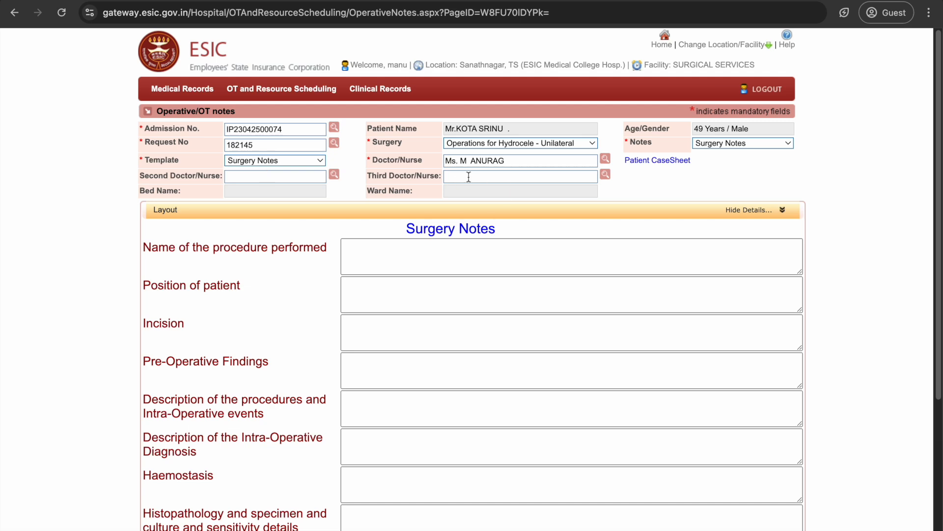
scroll(117, 255, down, 5)
scroll(117, 256, up, 5)
Step through the procedure name and patient position note fields.
click(374, 253)
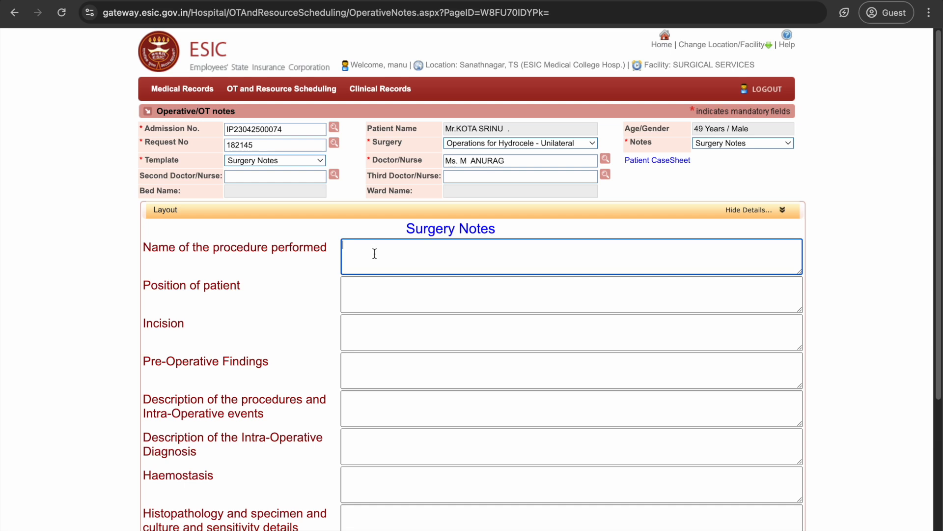
click(377, 294)
key(Tab)
key(Tab)
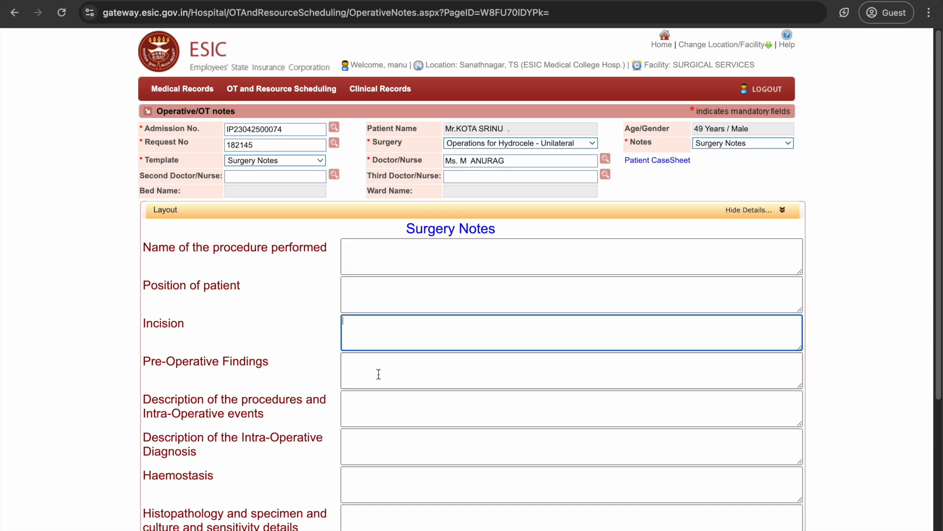
scroll(126, 337, down, 3)
scroll(139, 342, down, 2)
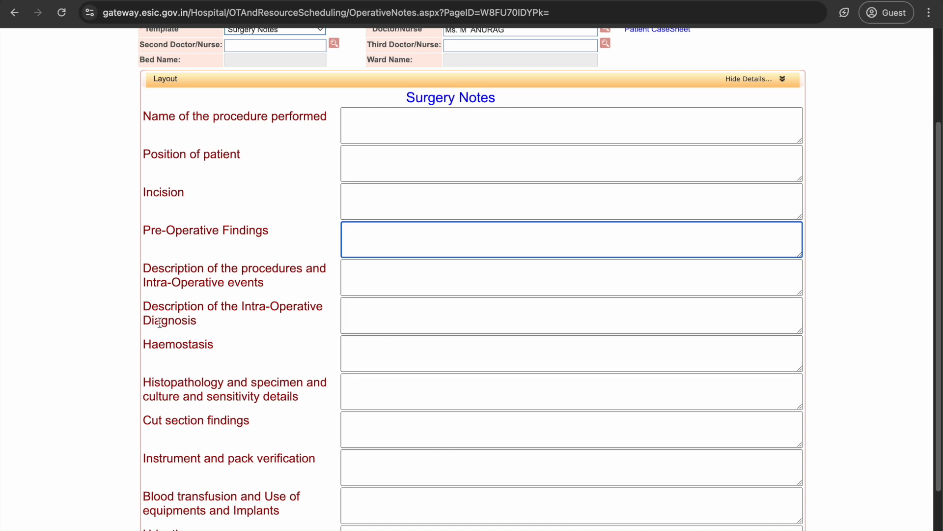
scroll(57, 332, down, 1)
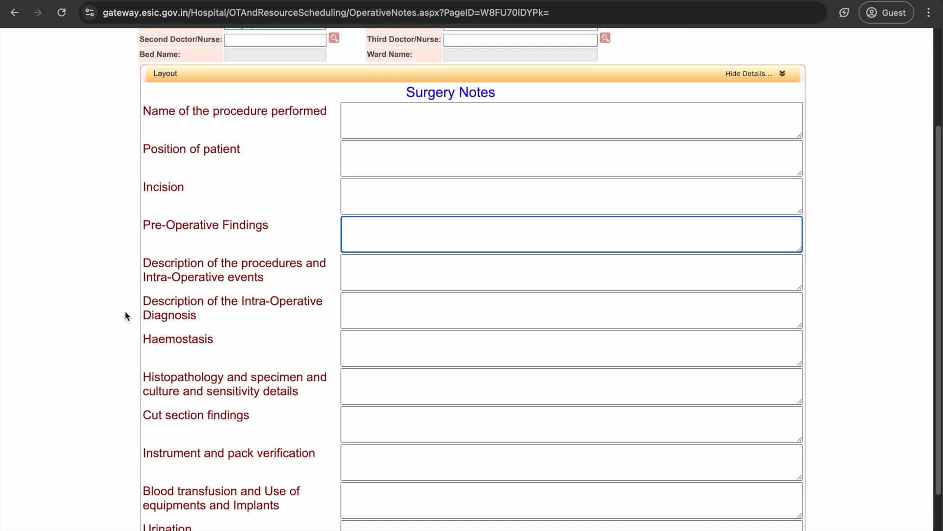
scroll(126, 294, down, 3)
Review the Haemostasis, Histopathology, Cut section, instrument check, transfusion and Closure fields.
drag(142, 245, 290, 476)
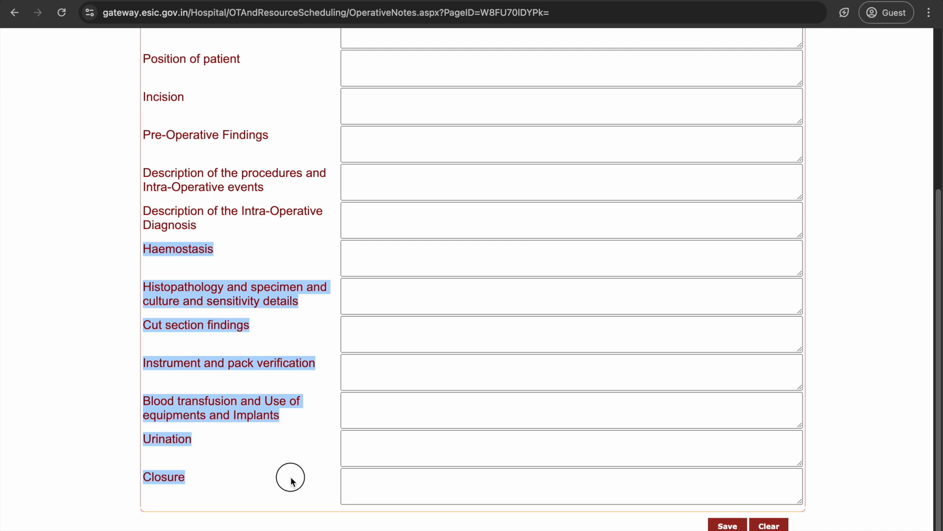
click(396, 364)
click(380, 266)
click(380, 294)
click(385, 340)
click(384, 382)
click(383, 426)
click(387, 469)
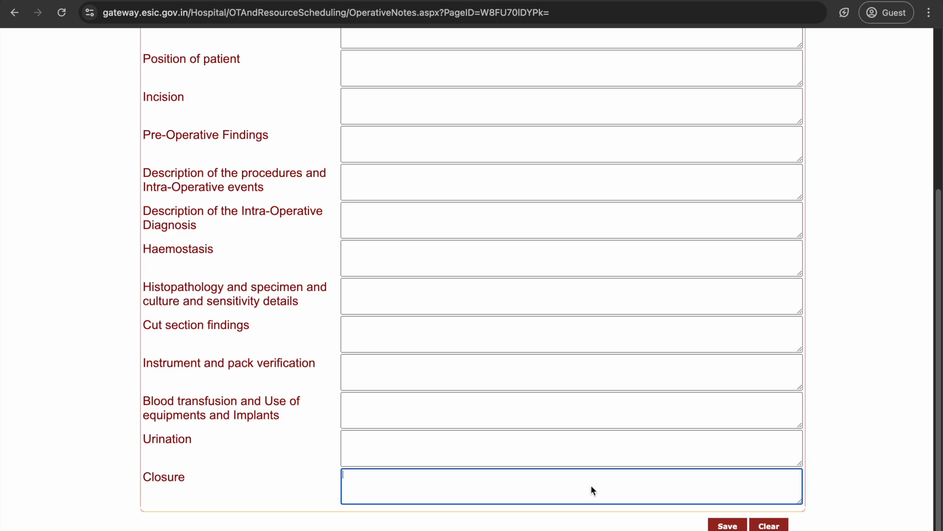
scroll(461, 373, up, 5)
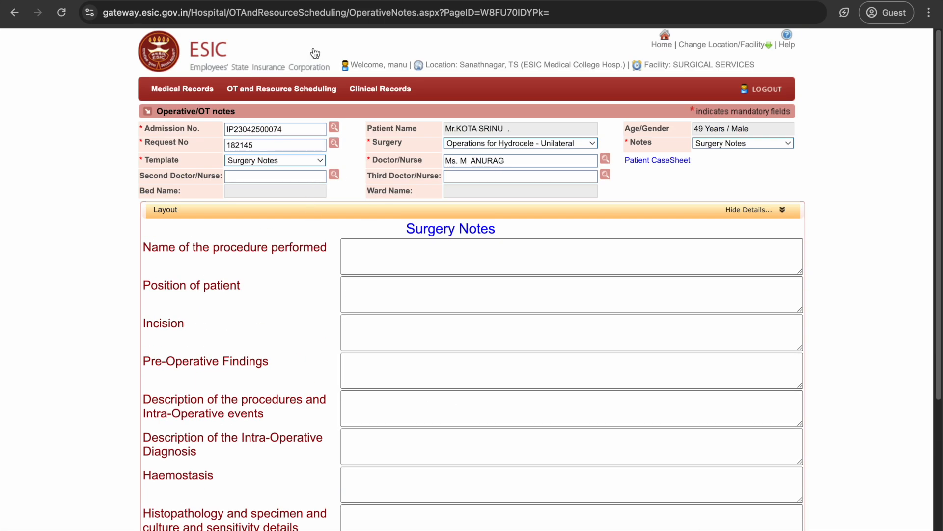
mouse_move(276, 88)
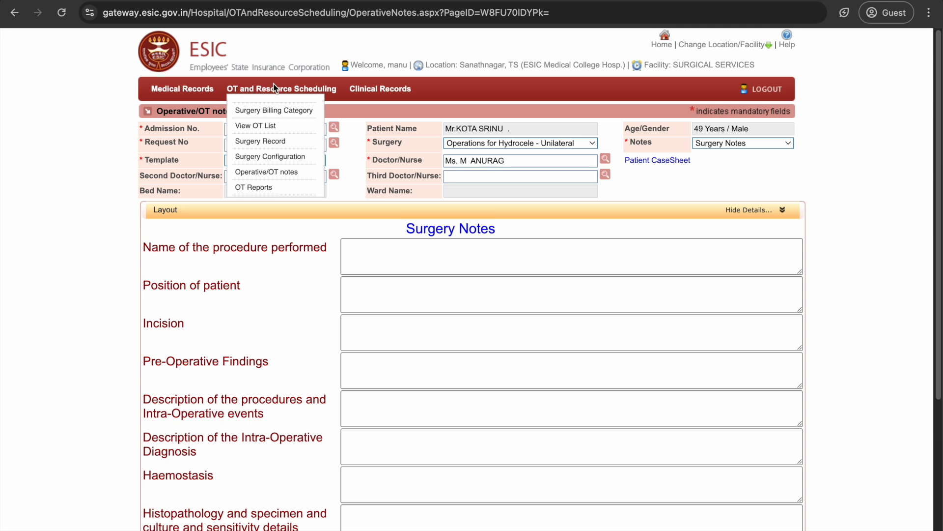
Show the Inpatients/Emergency Patients bed list with UNIT-I-SURGERY's 21 occupied beds expanded.
mouse_move(386, 93)
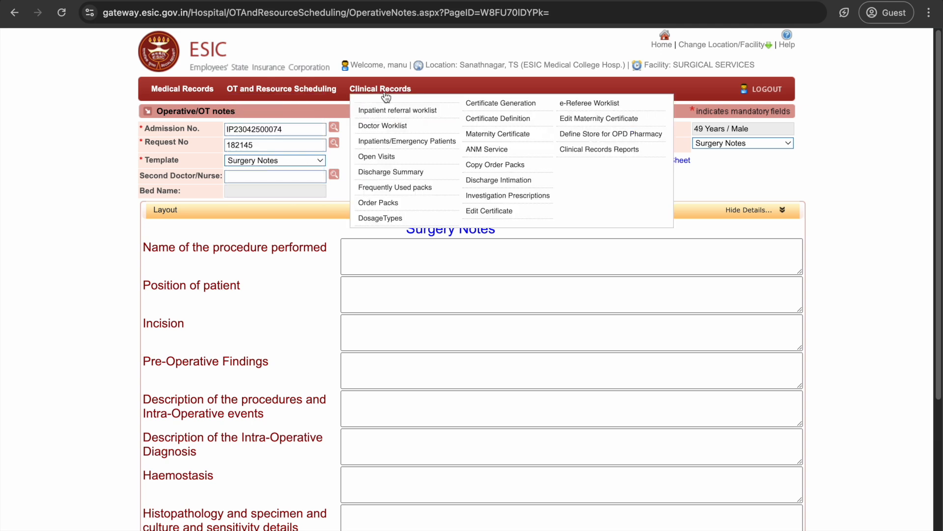
click(398, 130)
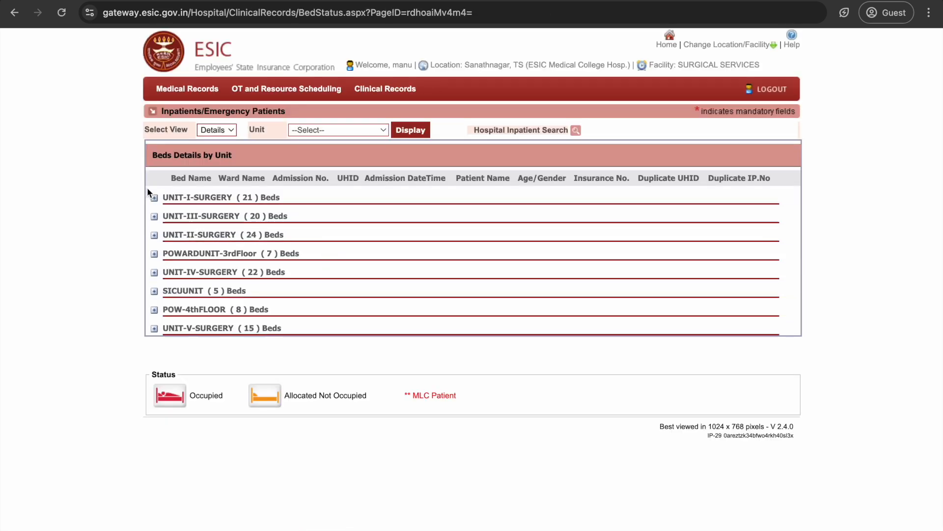
click(154, 198)
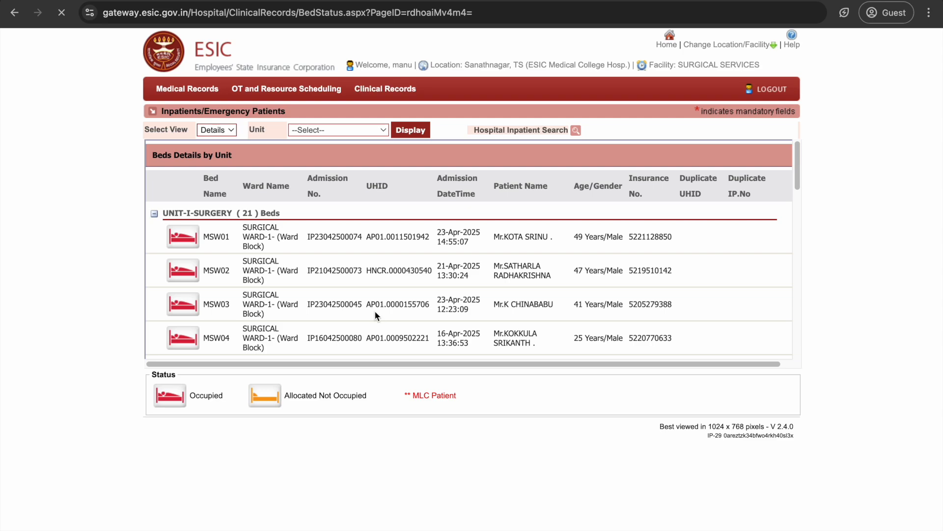
Check Health Interventions/Surgeries for Hydrocele of Cord and Operations for Hydrocele - Unilateral.
scroll(454, 307, down, 3)
scroll(462, 315, up, 2)
scroll(462, 305, down, 2)
scroll(588, 168, down, 15)
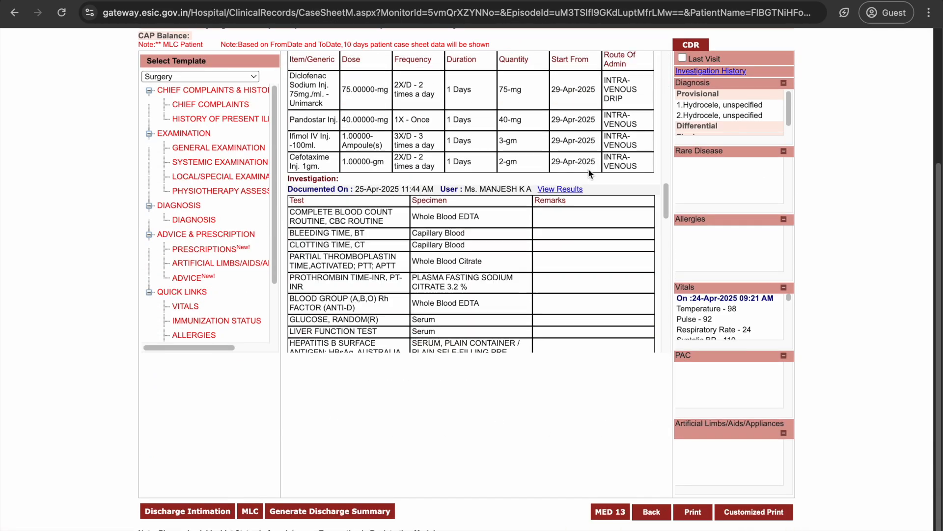
scroll(573, 178, up, 6)
scroll(553, 194, down, 2)
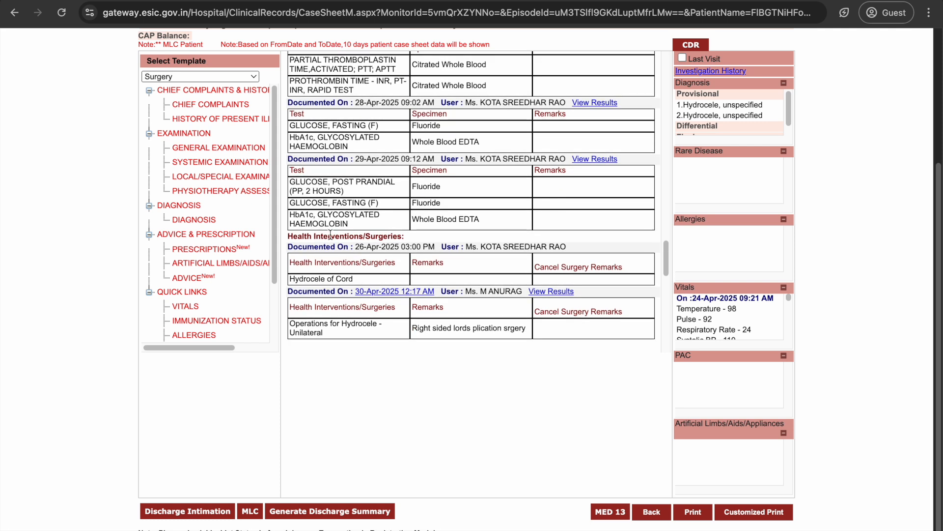
drag(353, 246, 431, 250)
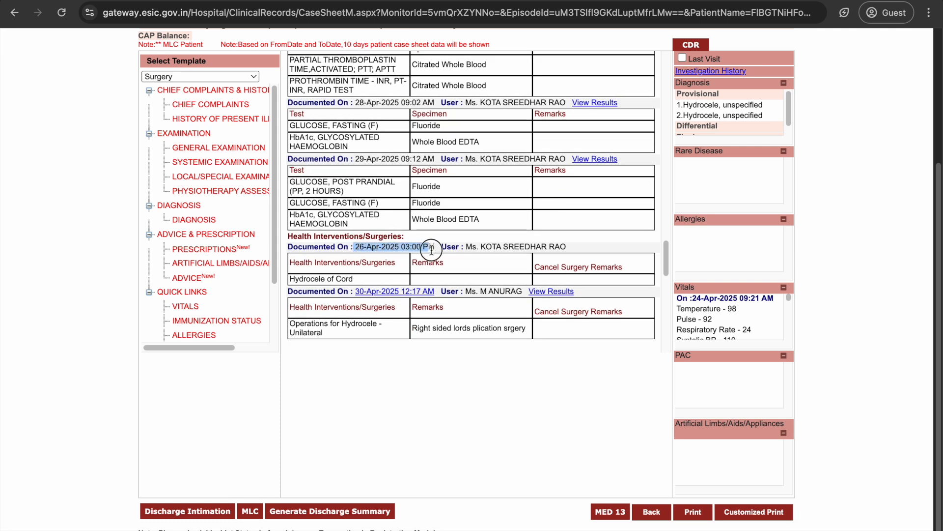
drag(290, 278, 357, 277)
click(435, 287)
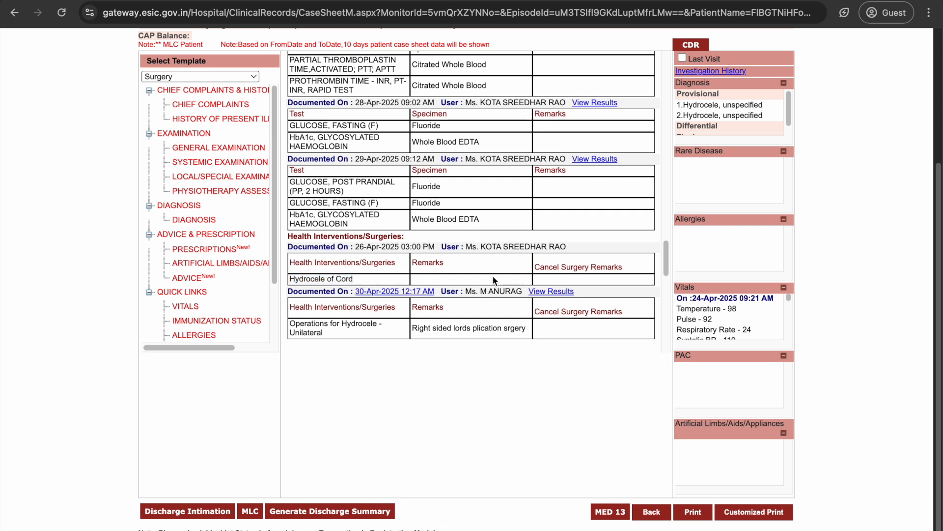